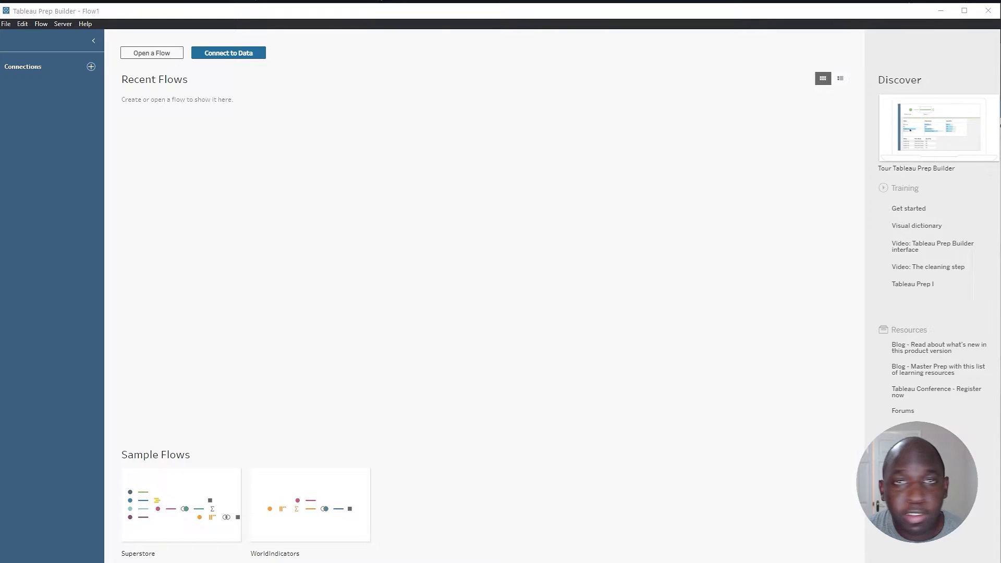
Step: Reopen the Connections sidebar and browse the list of data connectors
click(93, 41)
click(11, 40)
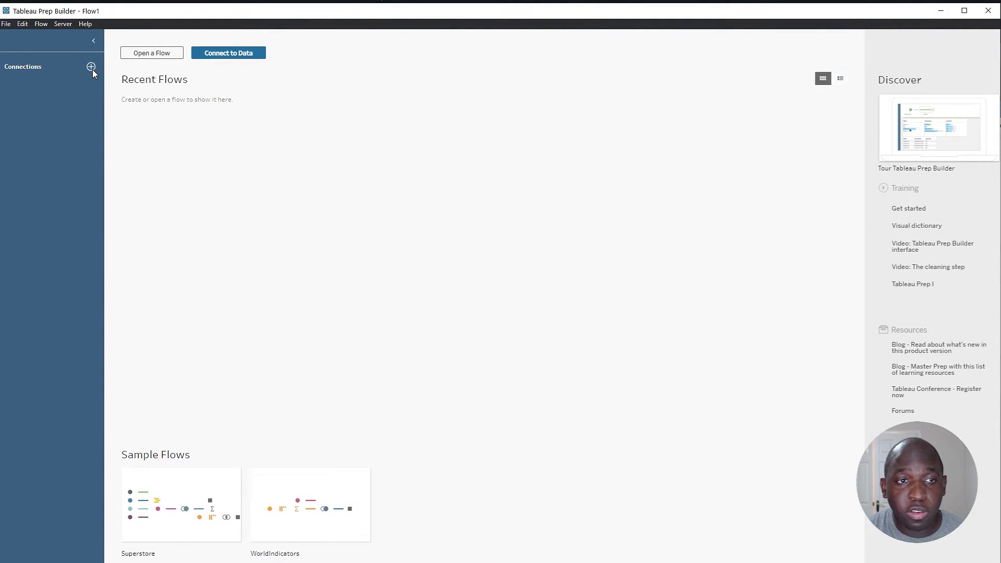
click(91, 68)
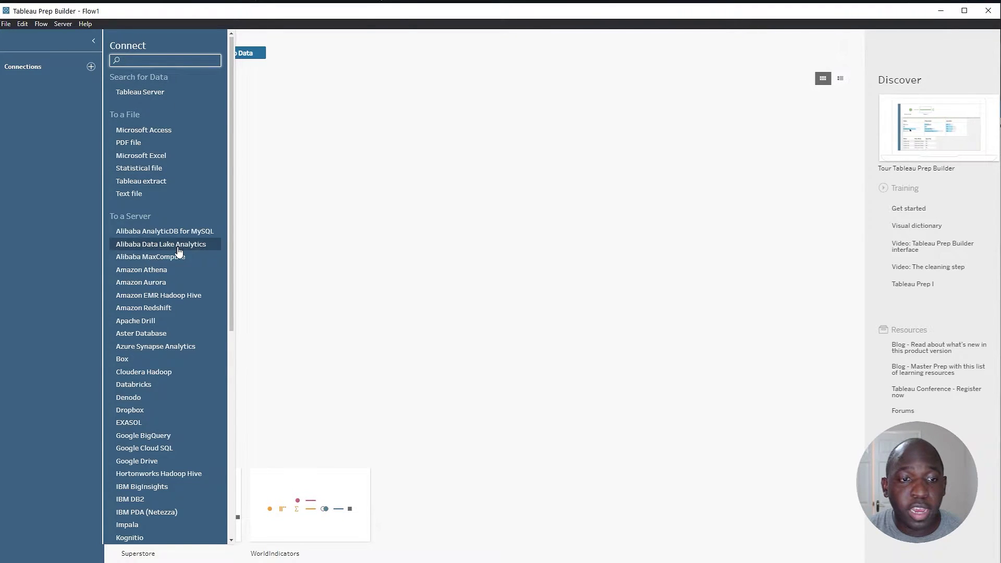
scroll(179, 251, down, 9)
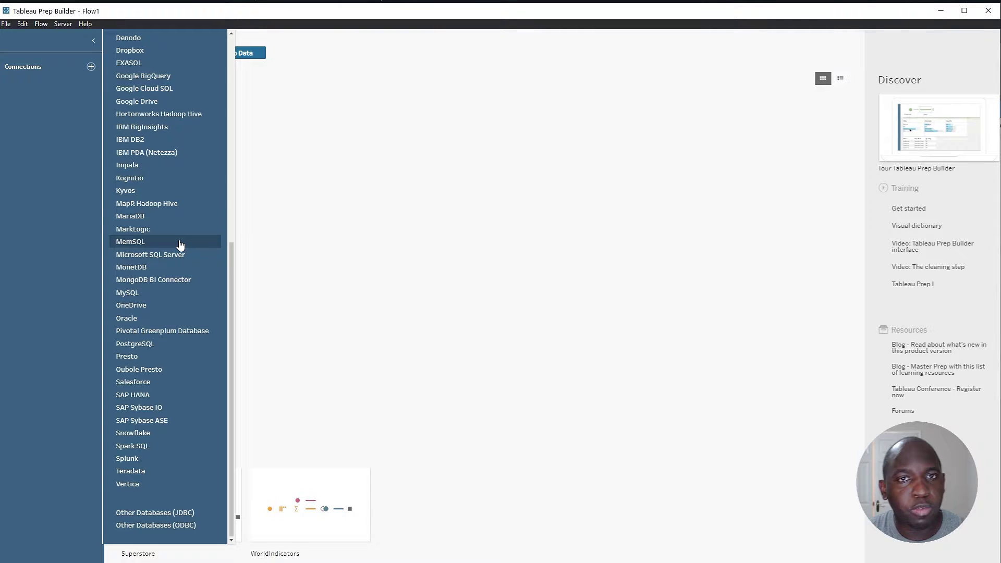
scroll(180, 245, up, 10)
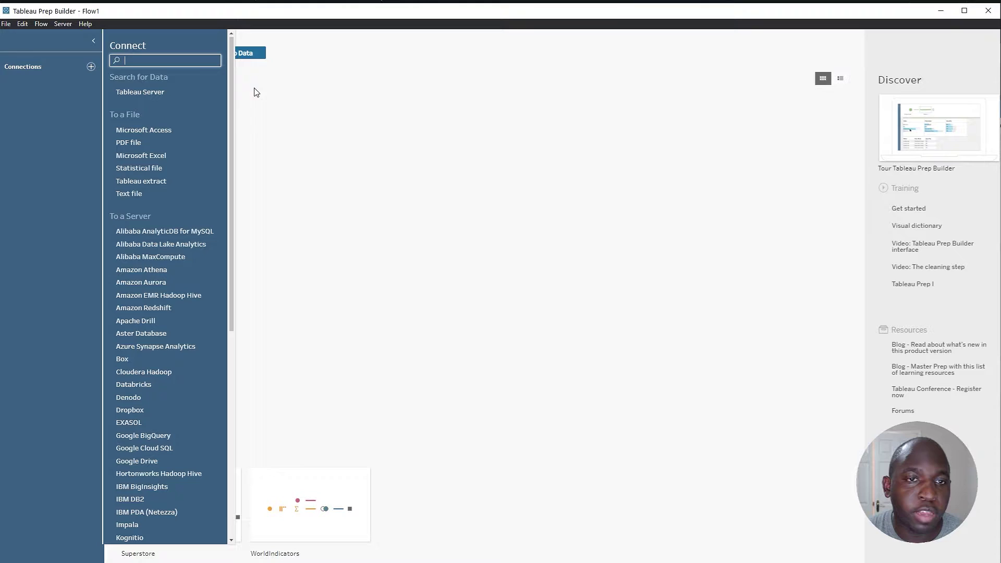
Step: Close the connectors list and open the Superstore sample flow
click(278, 106)
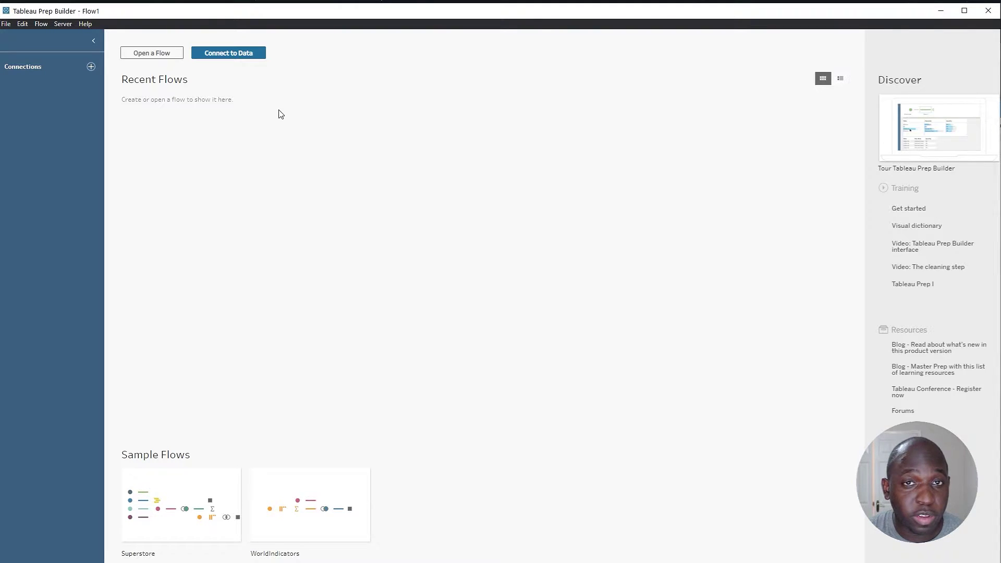
click(174, 502)
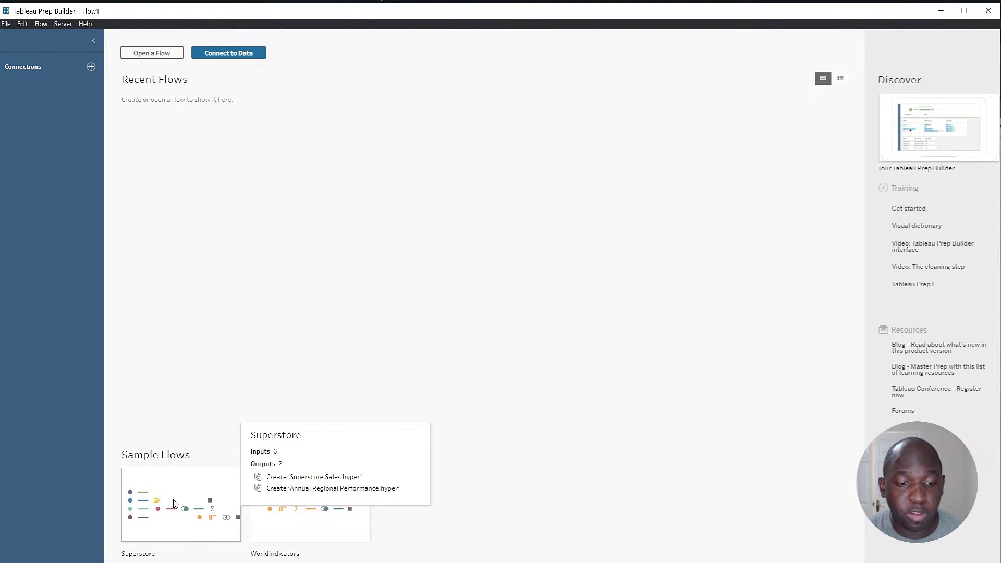
click(175, 503)
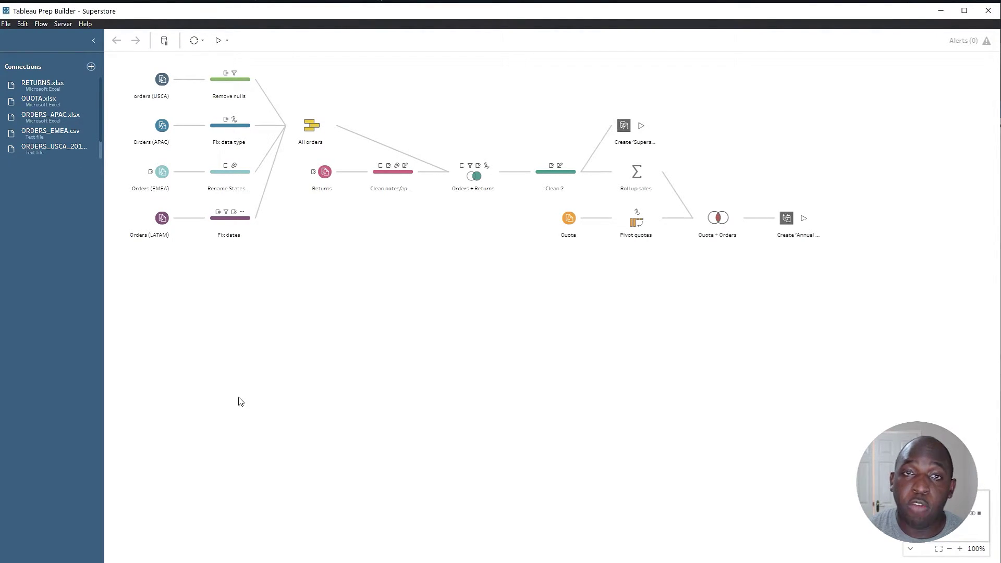
Step: Select the Create 'Annual Regional Performance' output step and expand its Save output to choices
click(787, 219)
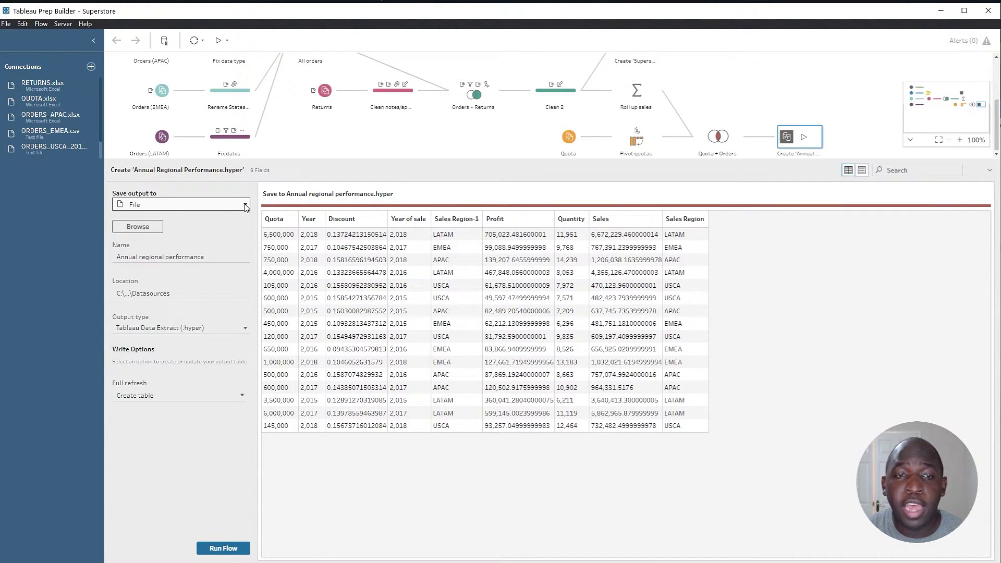
click(245, 206)
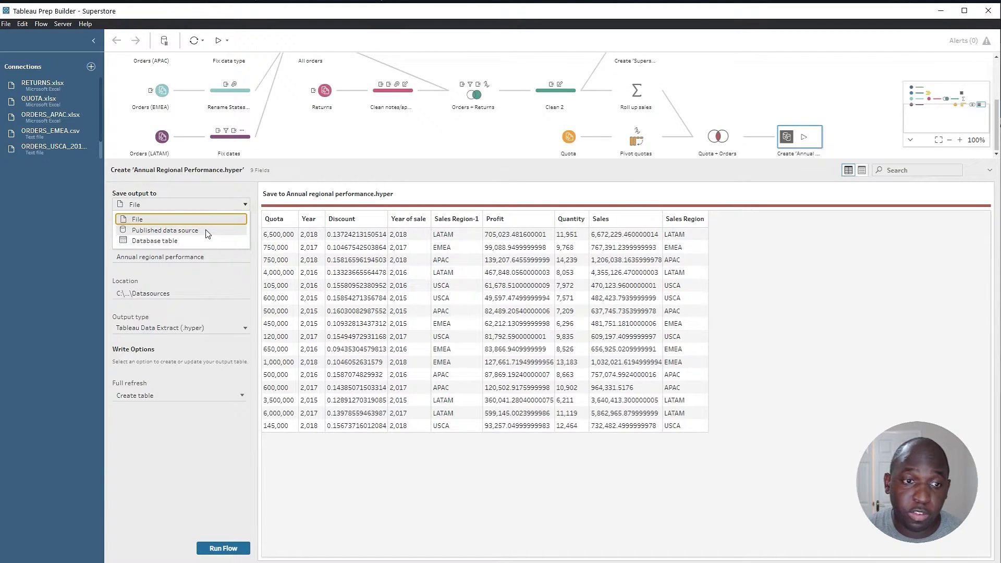
Step: Save the output to a Database table and start a new PostgreSQL server connection
click(182, 242)
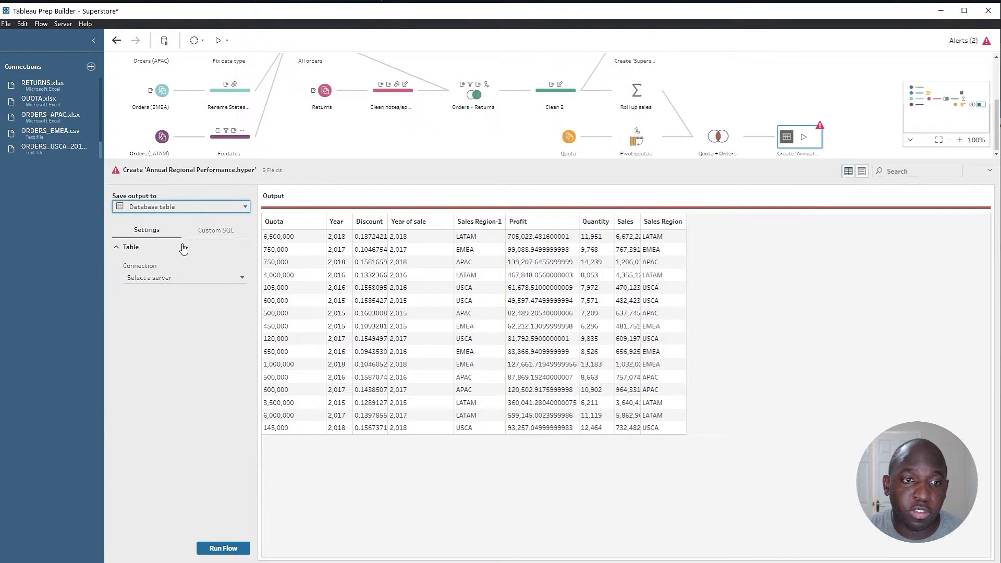
click(196, 279)
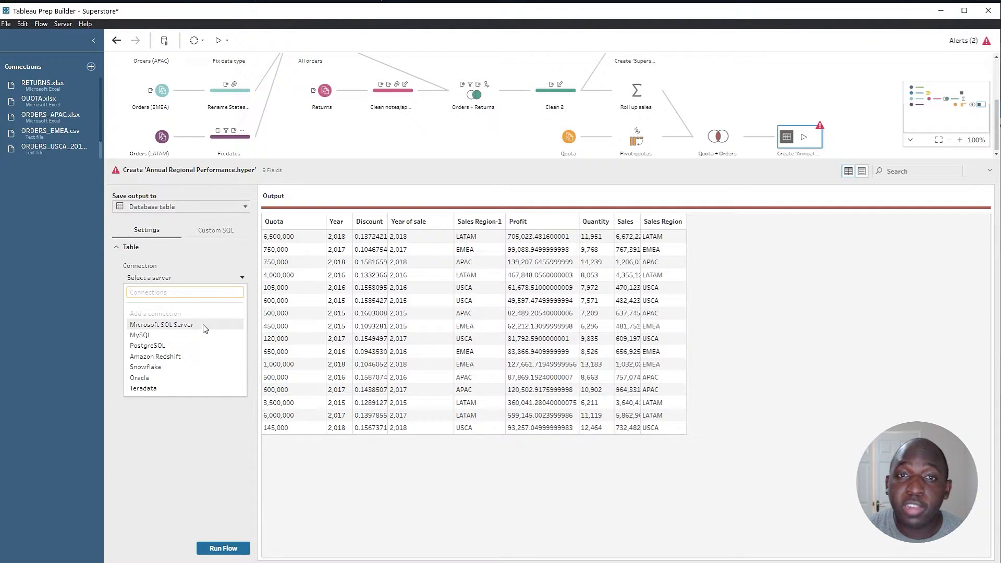
click(169, 345)
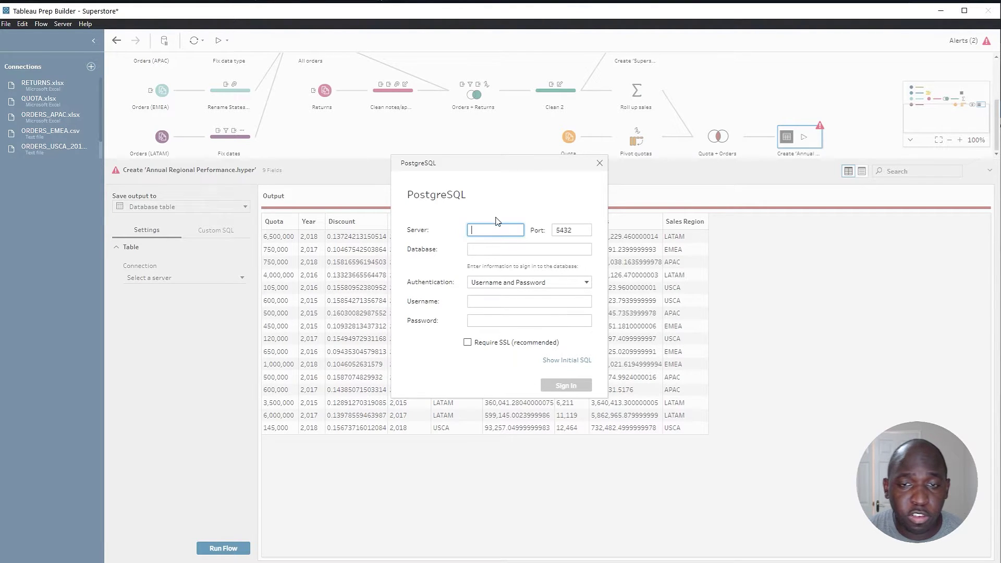
click(477, 557)
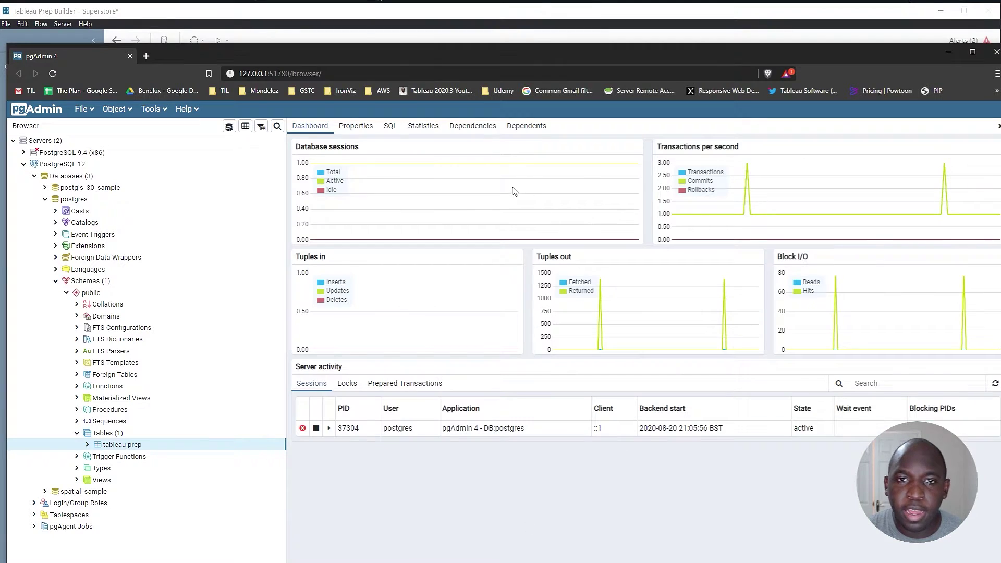
drag(399, 53, 386, 23)
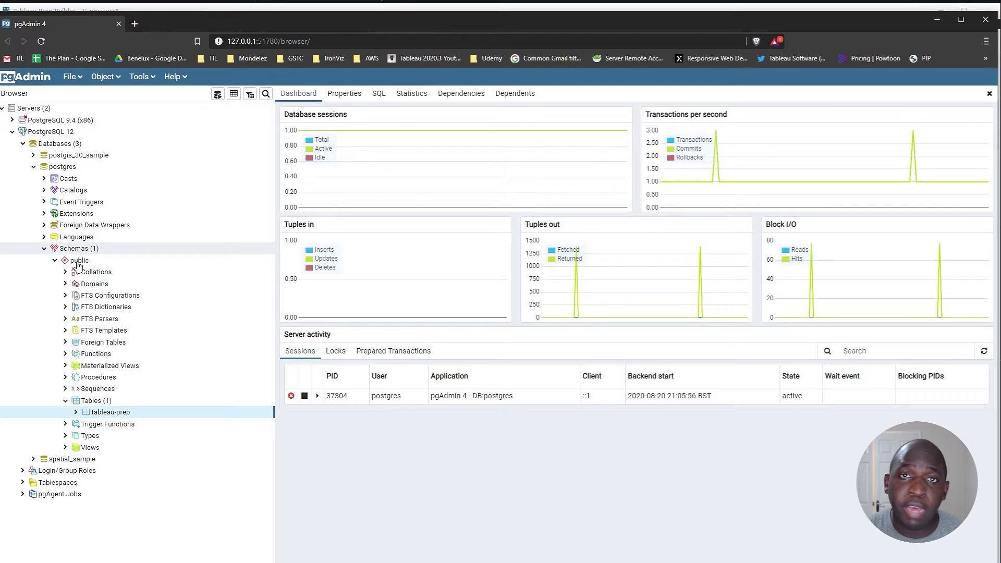
click(107, 413)
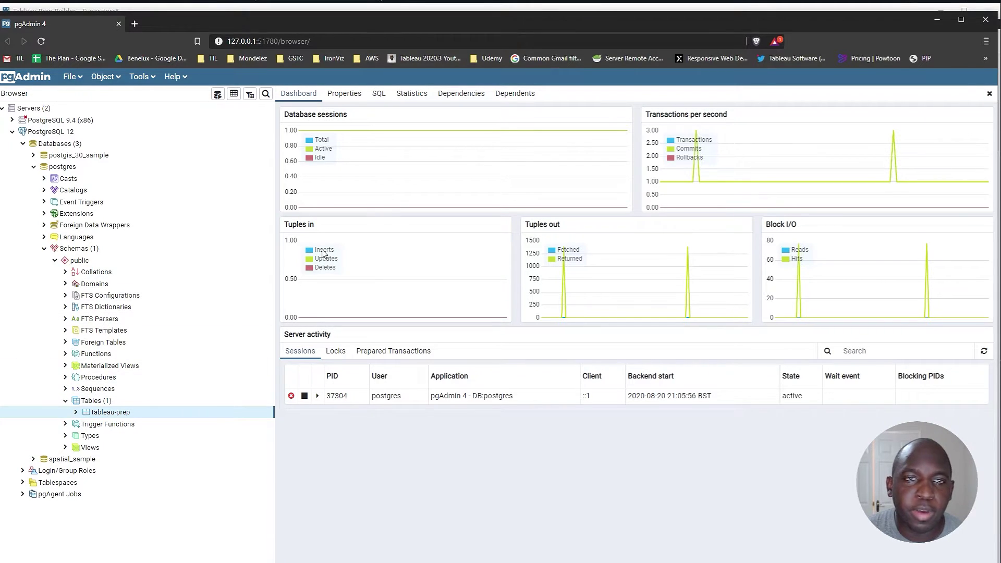
click(533, 11)
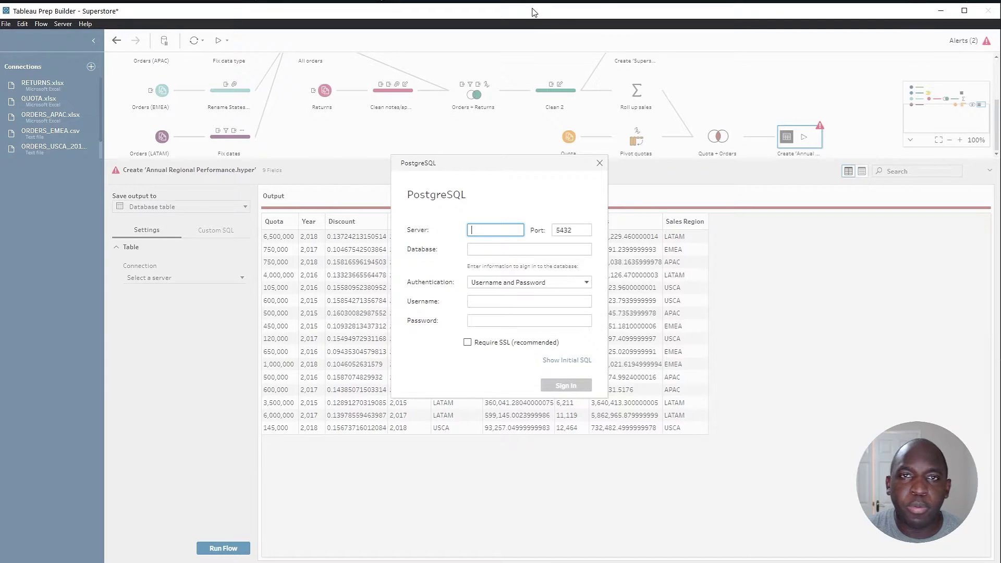
Step: Sign in to PostgreSQL with server localhost, database postgres, and the account's username and password
text(loc)
double_click(481, 231)
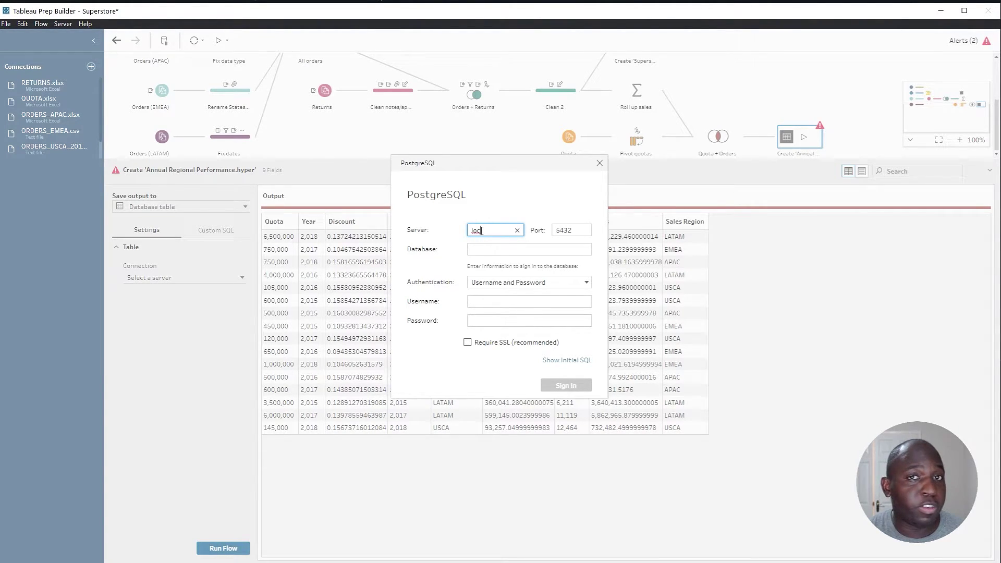
text(localhost)
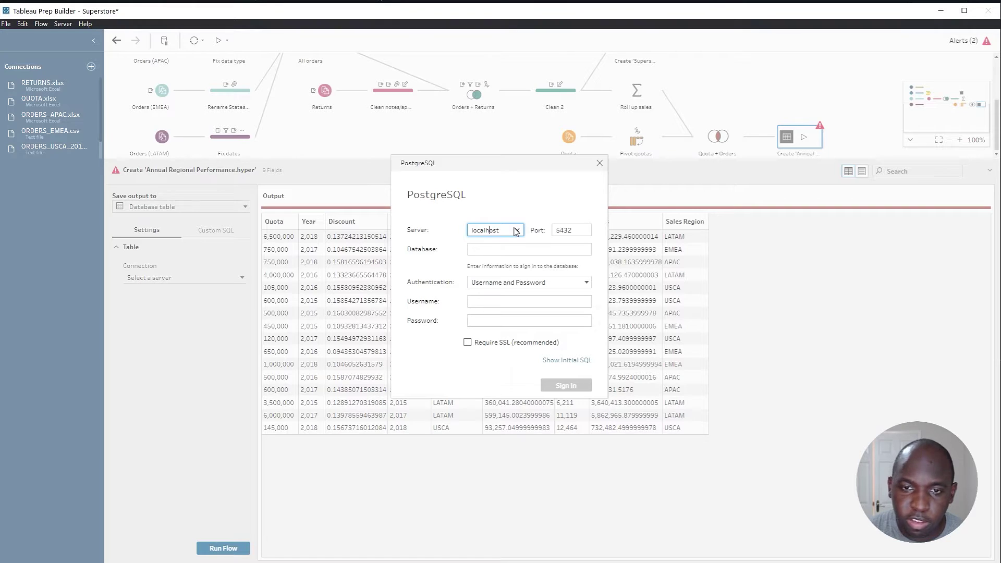
click(498, 245)
click(515, 246)
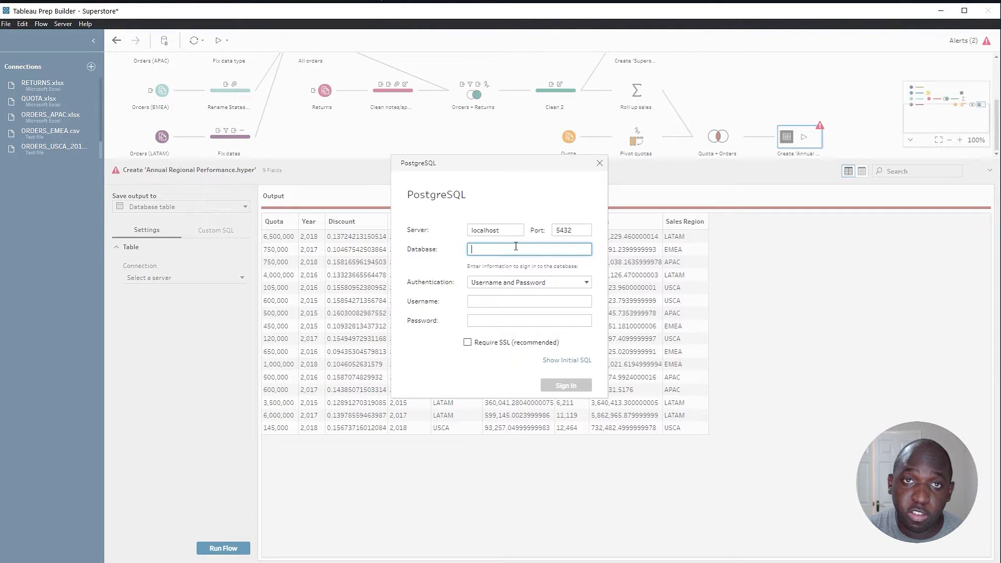
text(postgres)
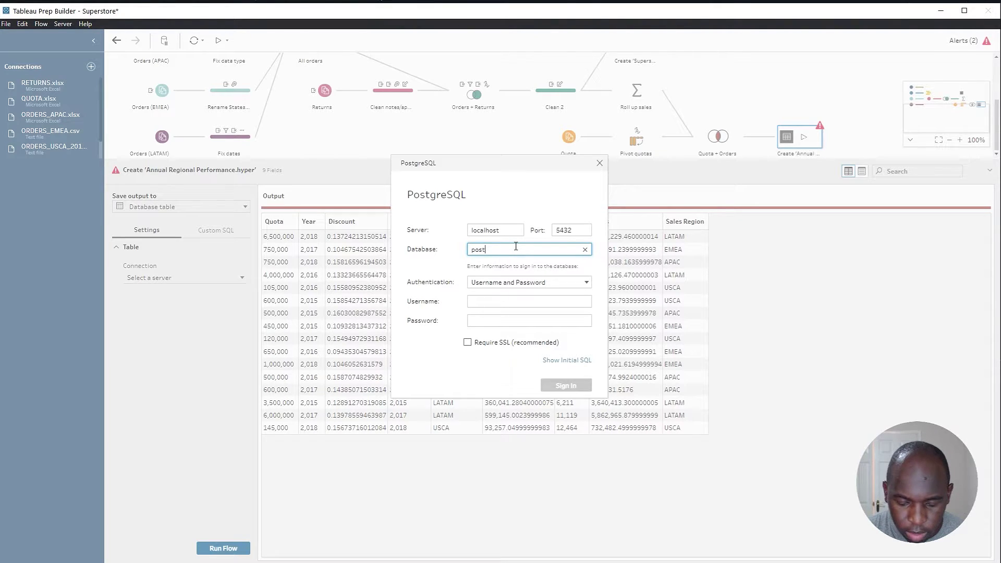
click(527, 296)
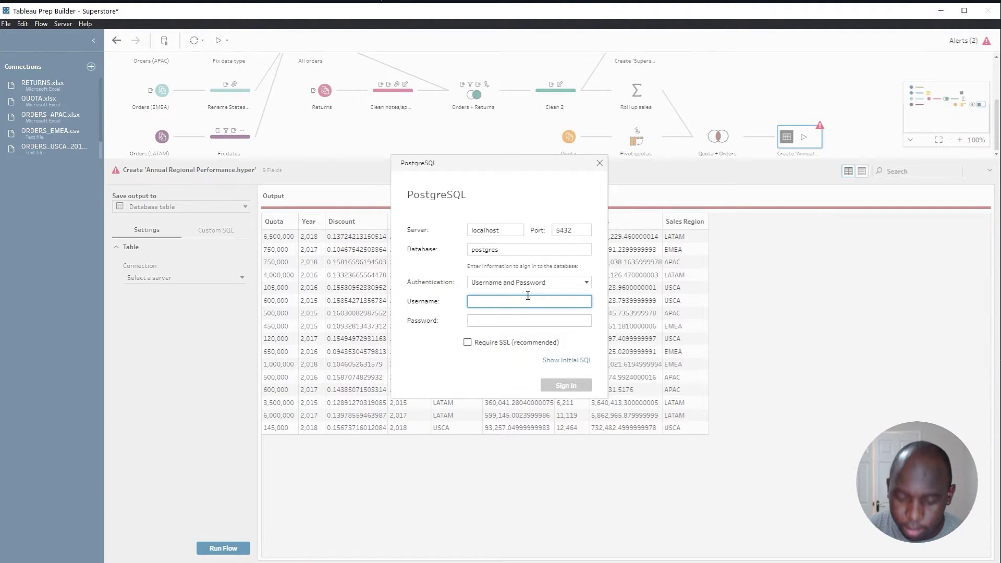
text(postgres)
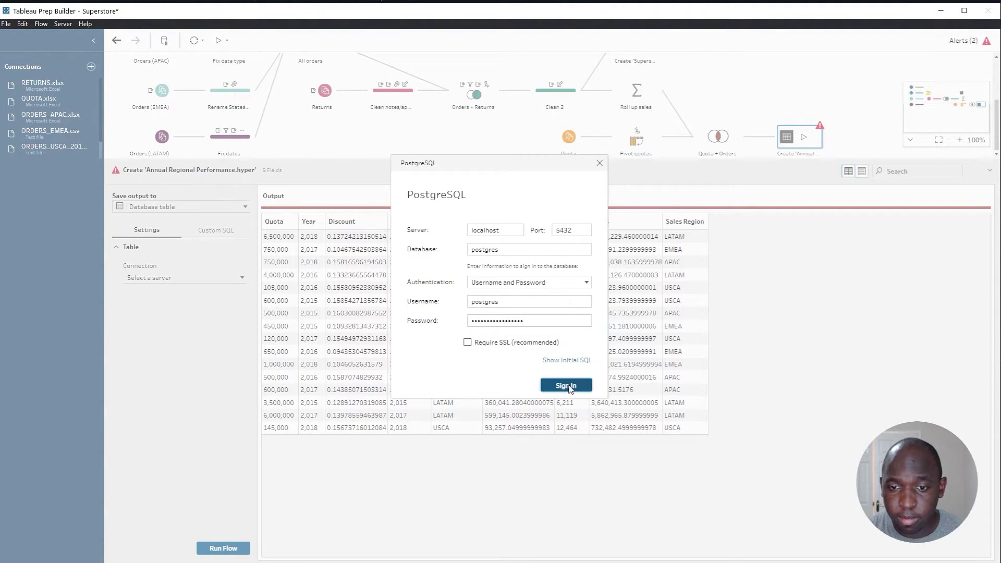
click(566, 385)
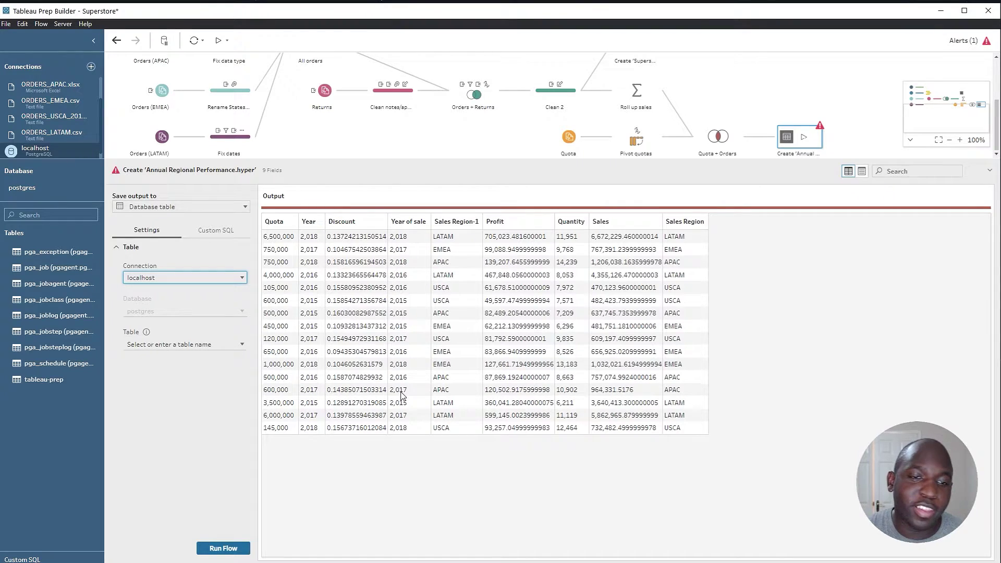
Step: Keep localhost as the connection and widen the left pane so table names show fully
click(162, 281)
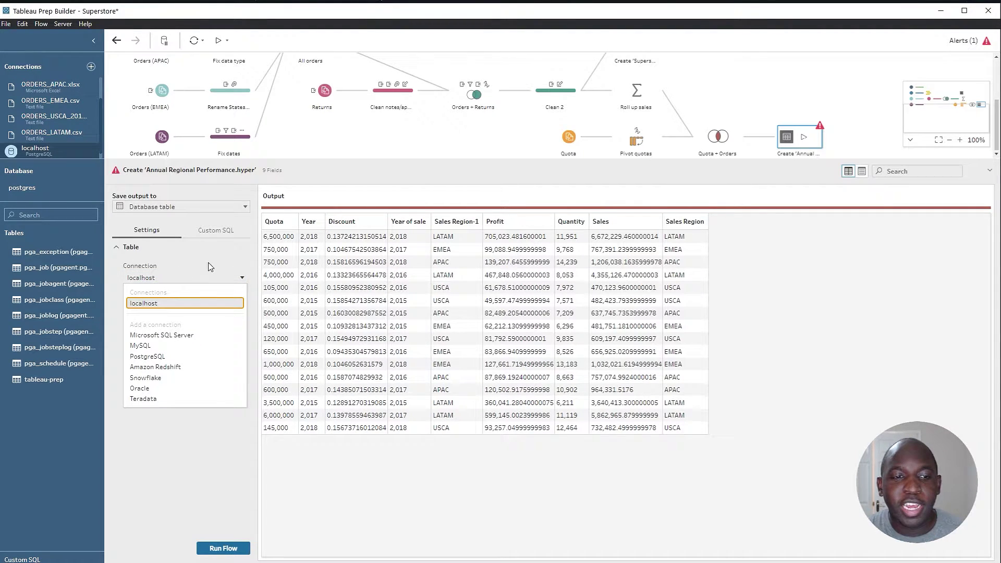
click(226, 257)
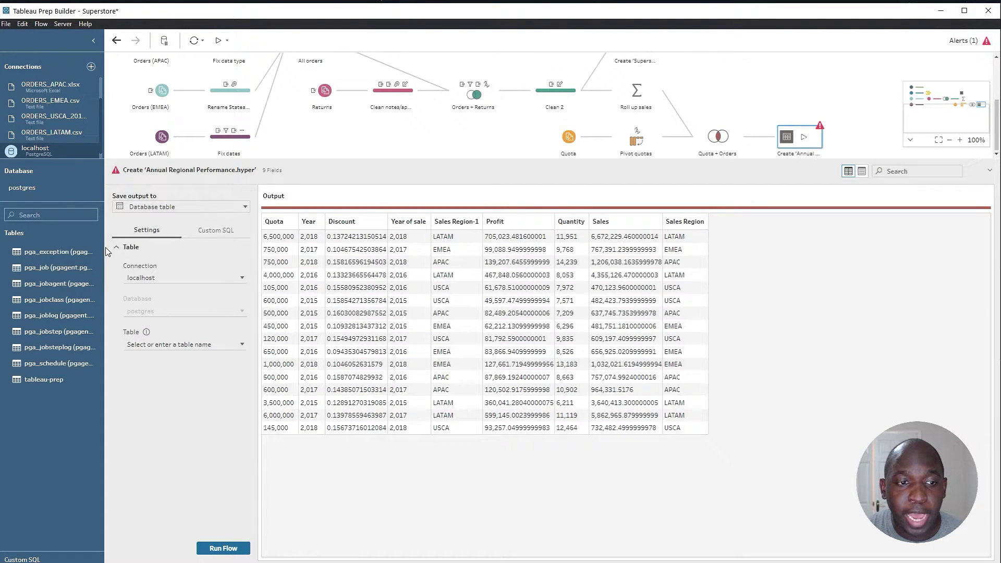
drag(104, 250, 177, 255)
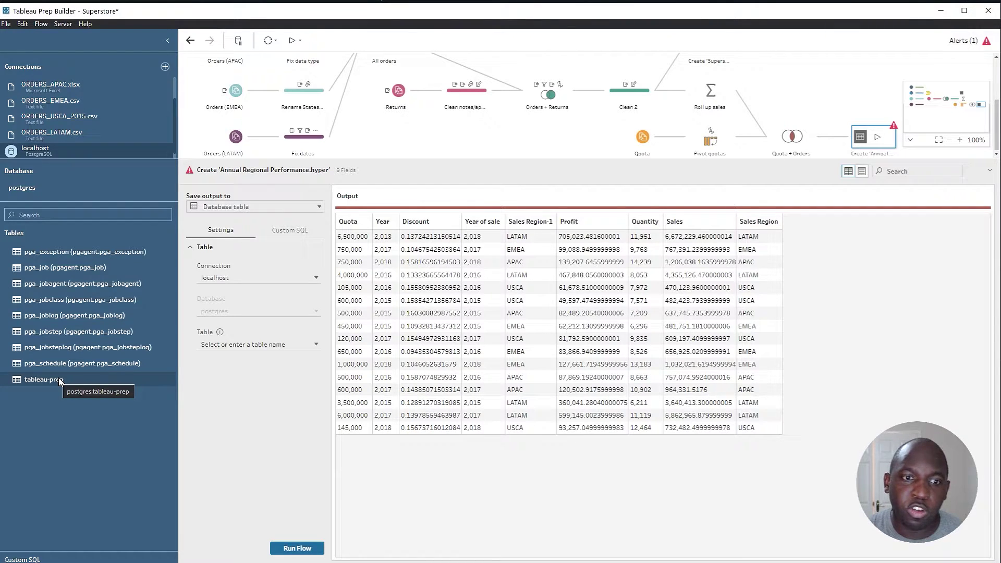
Step: Create a new target table named new_table from the Table dropdown
click(305, 346)
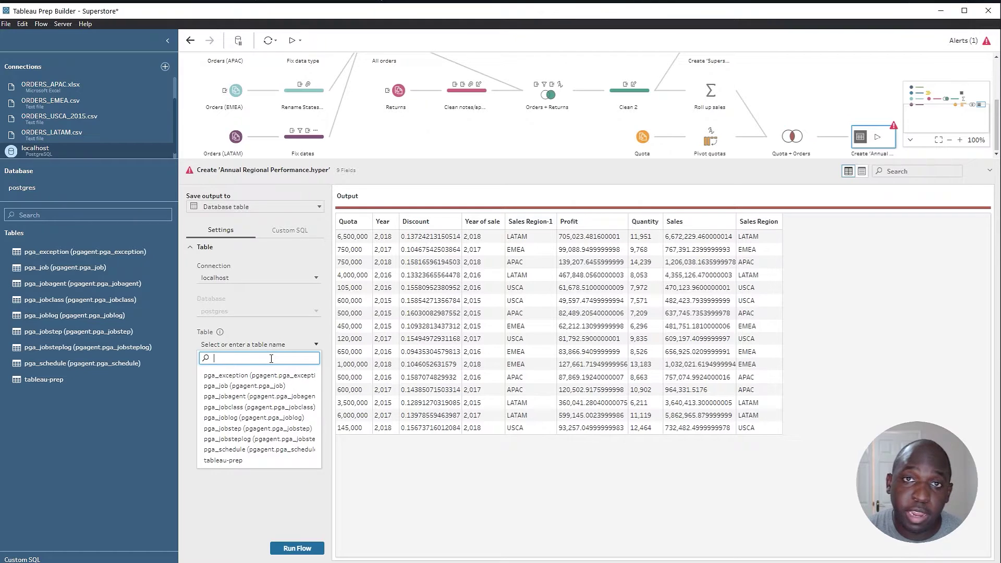
text(new)
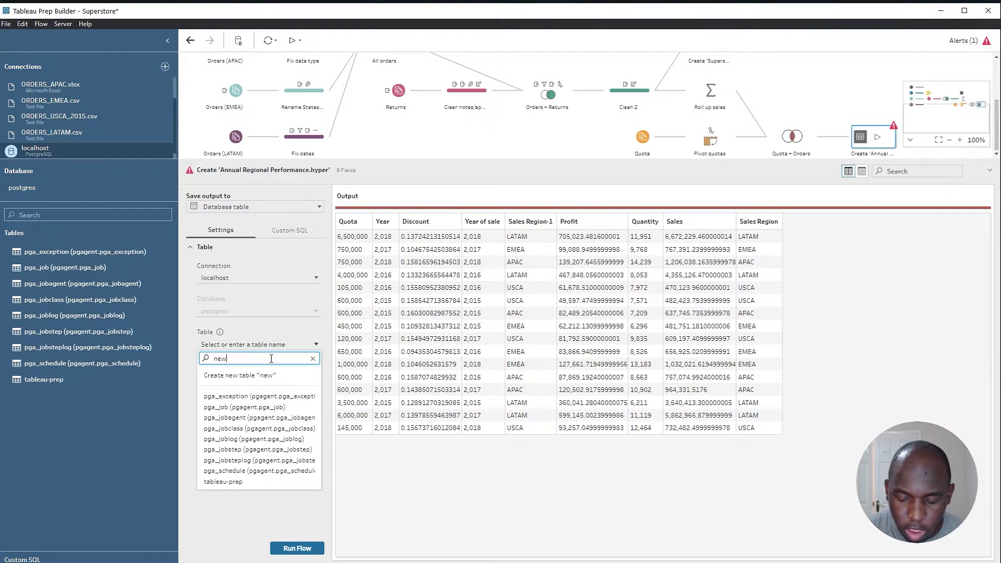
text(_table)
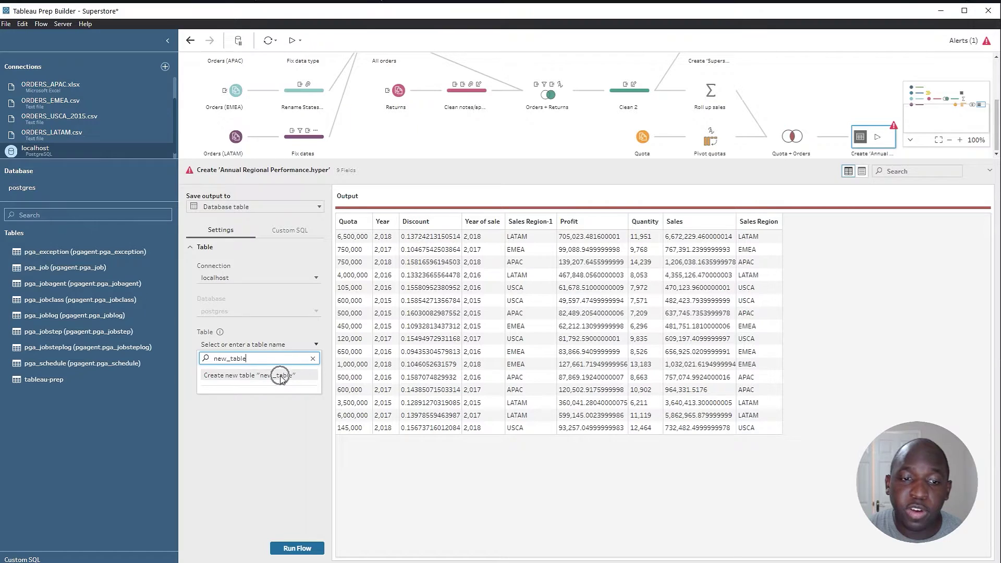
click(281, 379)
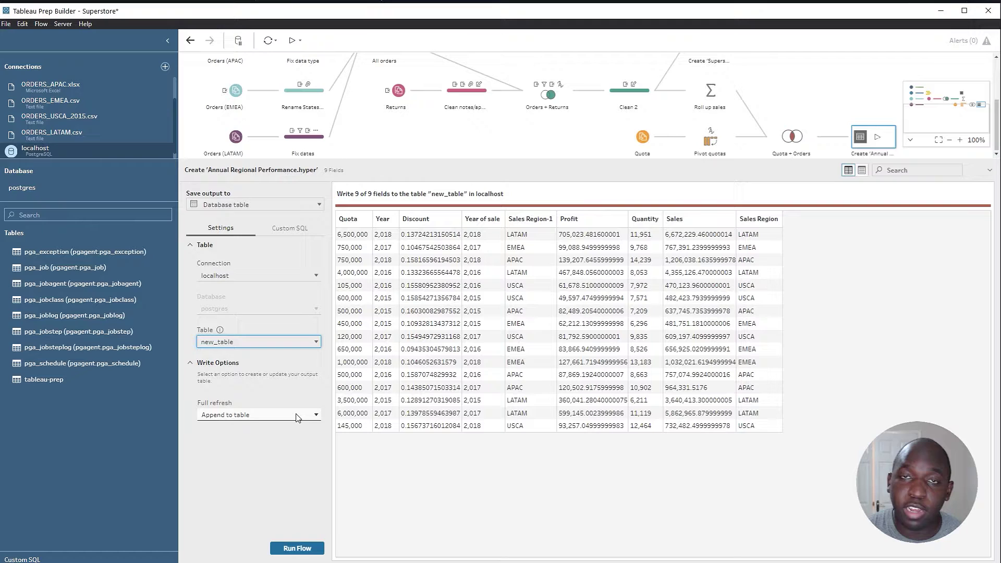
Step: Switch the Full refresh write option to Create table and accept the data-loss warning
click(303, 418)
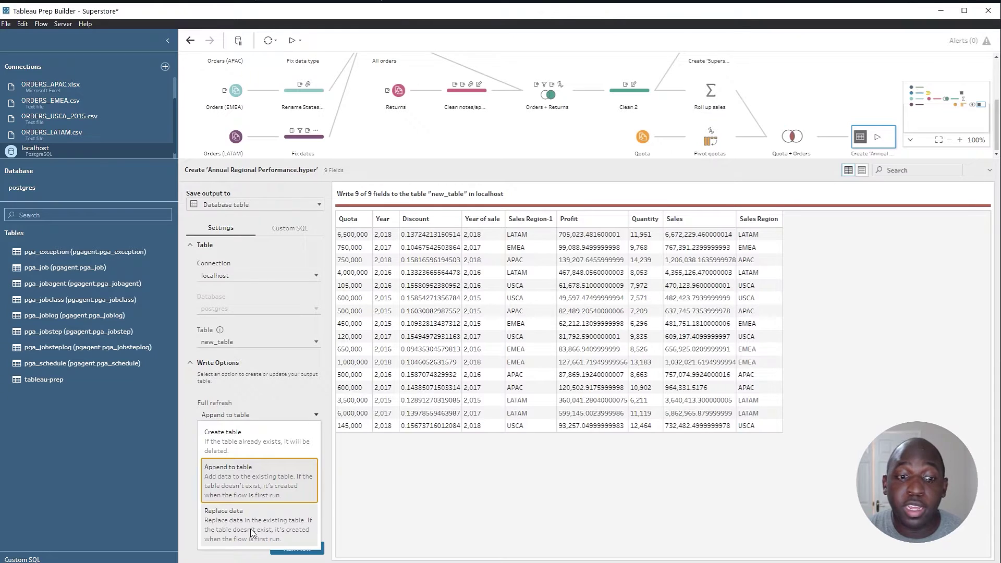
click(258, 437)
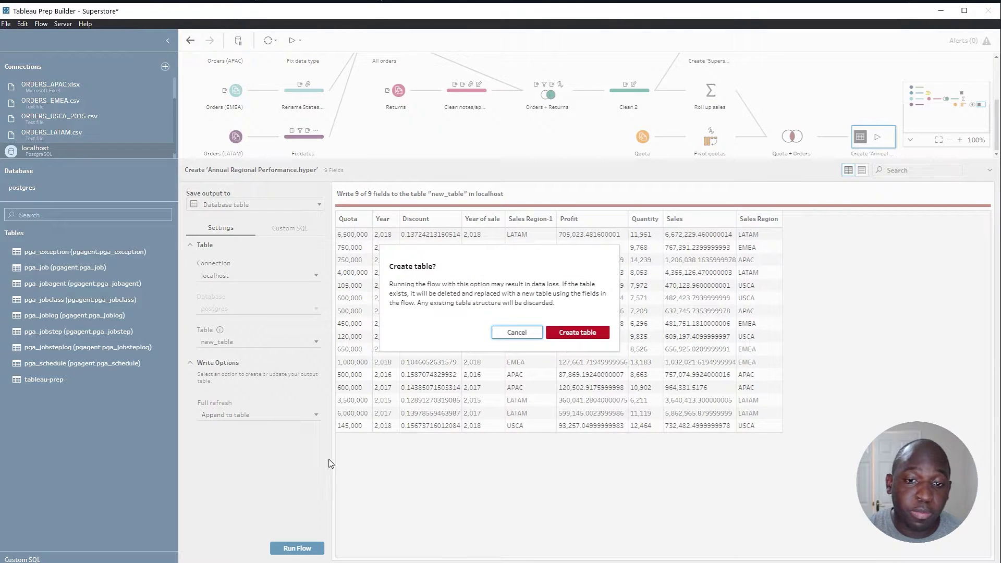
click(583, 342)
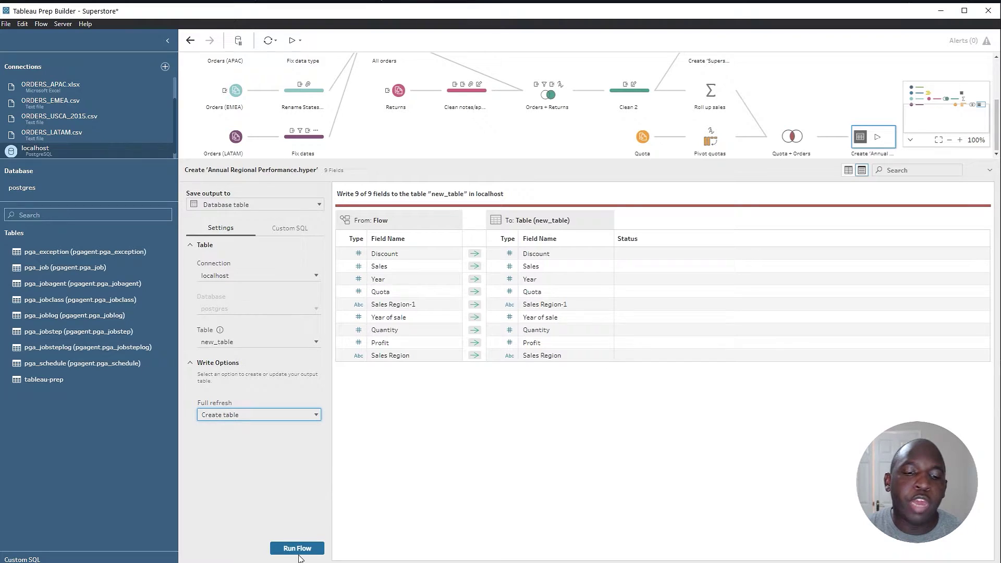
Step: Run the flow into new_table and dismiss the Finished Running Flow message
click(298, 553)
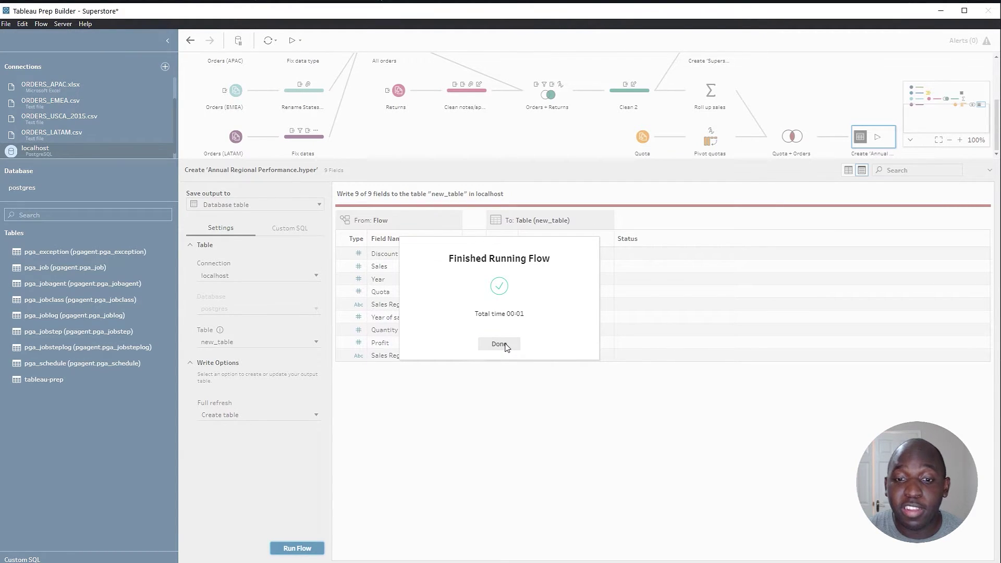
click(503, 350)
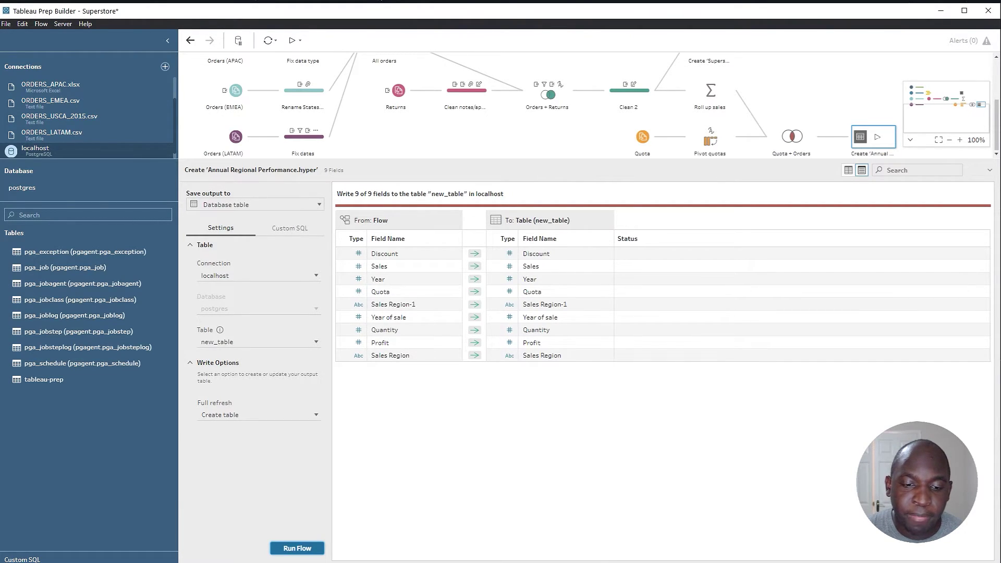
Step: Switch to pgAdmin and reload the page to refresh the database tree
key(alt+Tab)
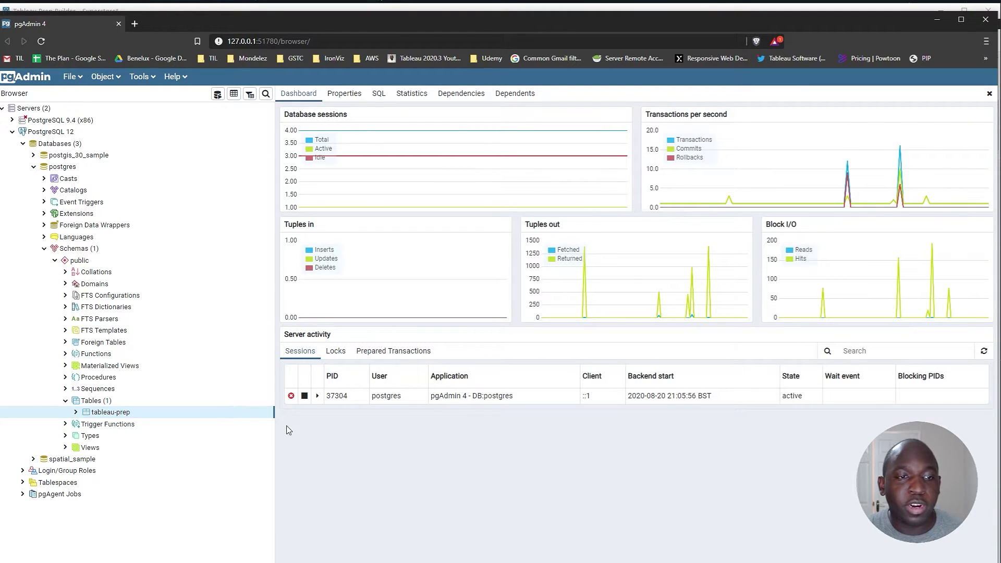
click(75, 260)
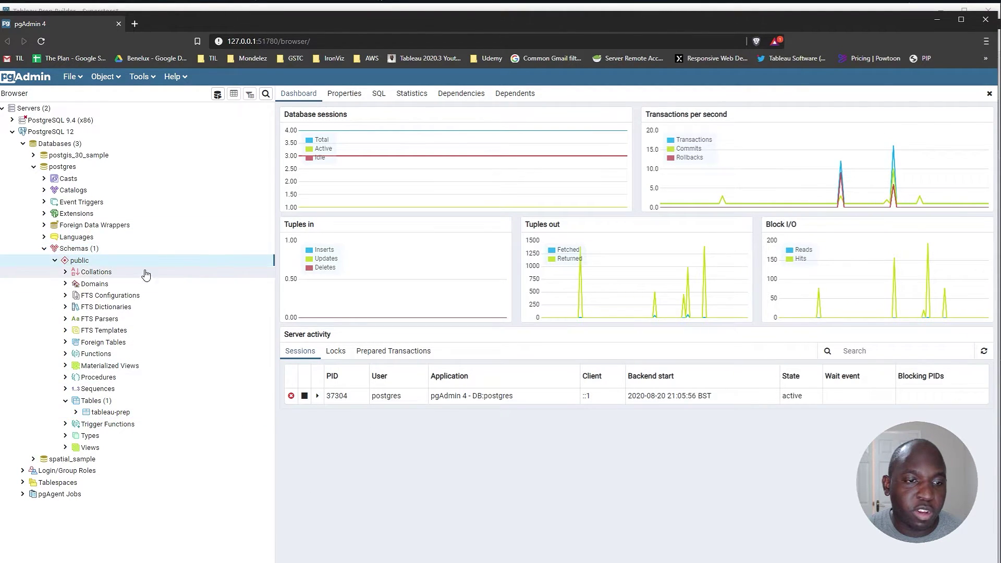
key(F5)
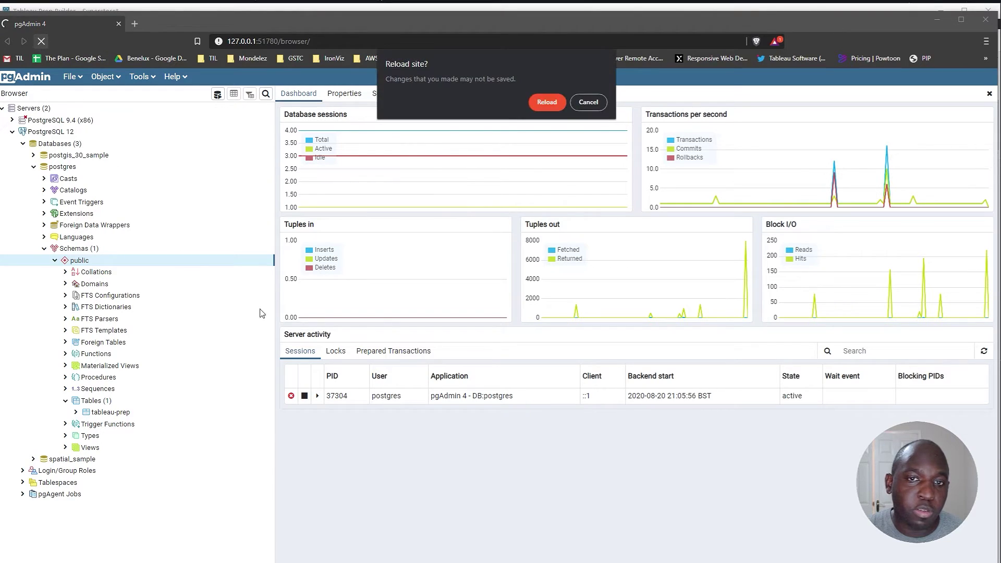
click(548, 104)
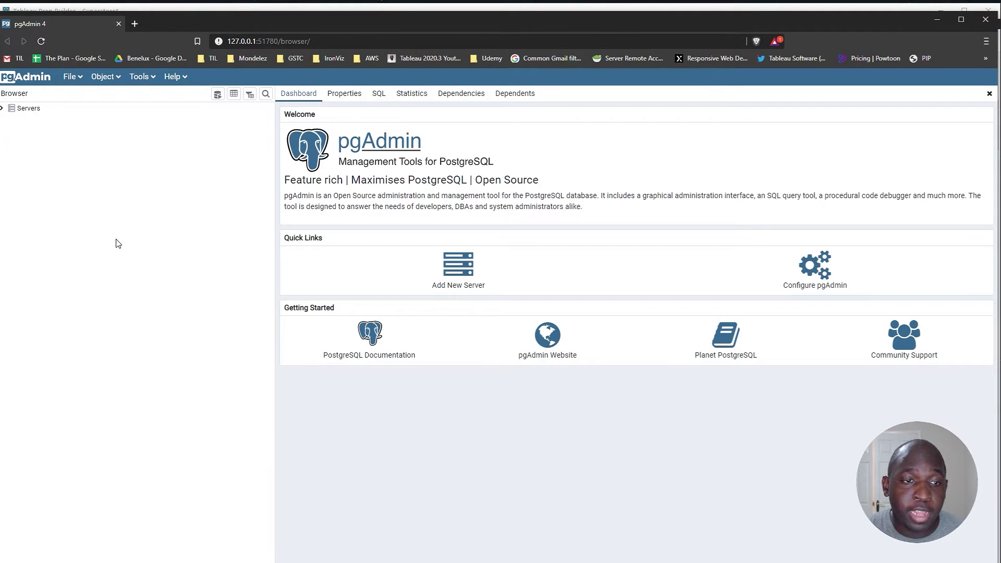
Step: Expand Servers > PostgreSQL 12 > public tables to show new_table's 9 columns
click(3, 109)
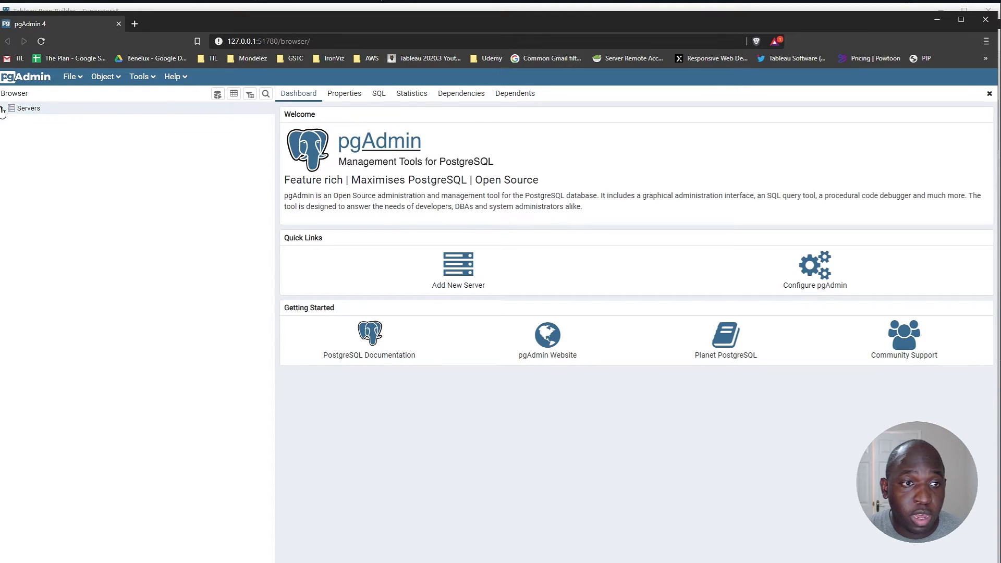
click(12, 131)
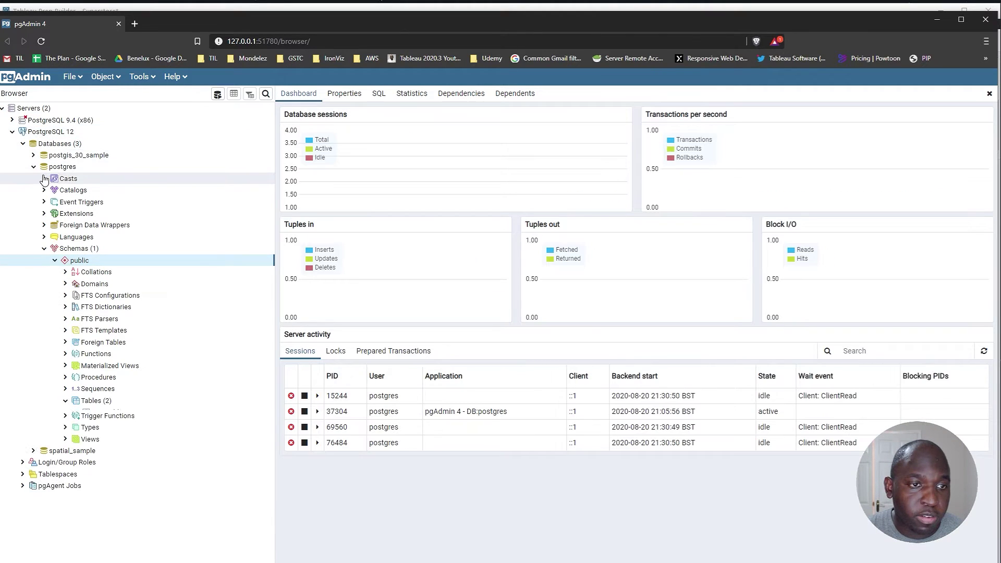
click(79, 260)
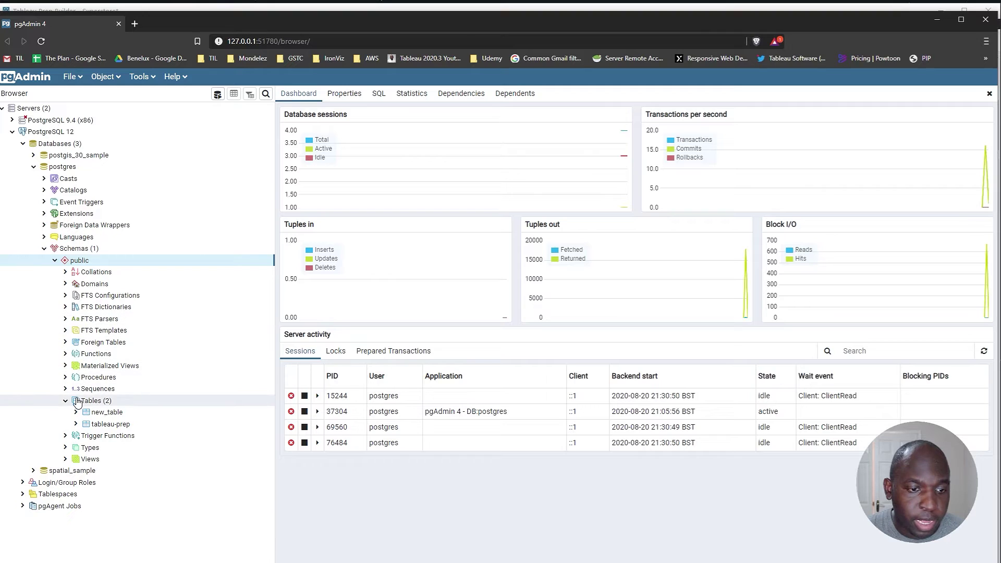
click(104, 413)
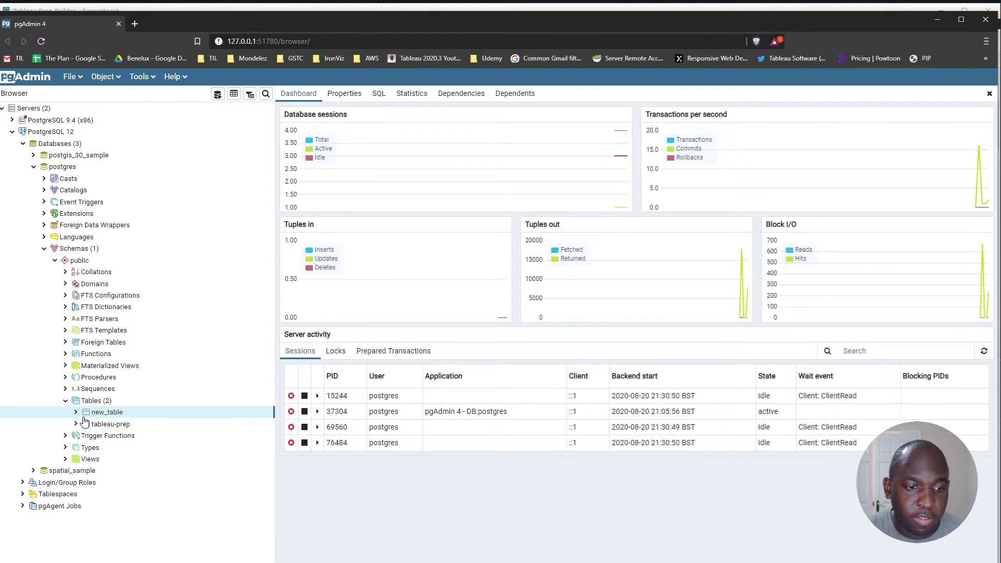
click(134, 428)
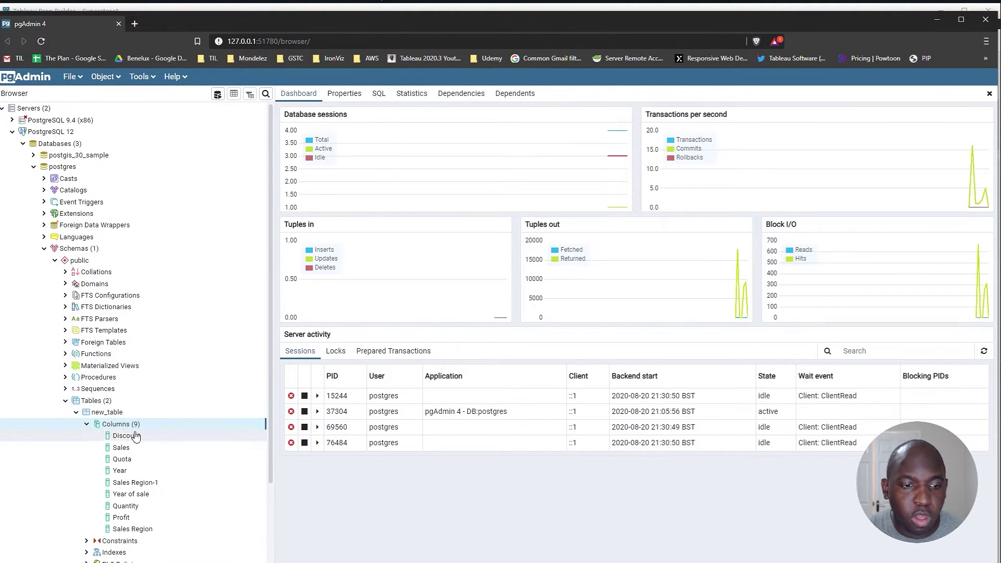
scroll(172, 414, down, 2)
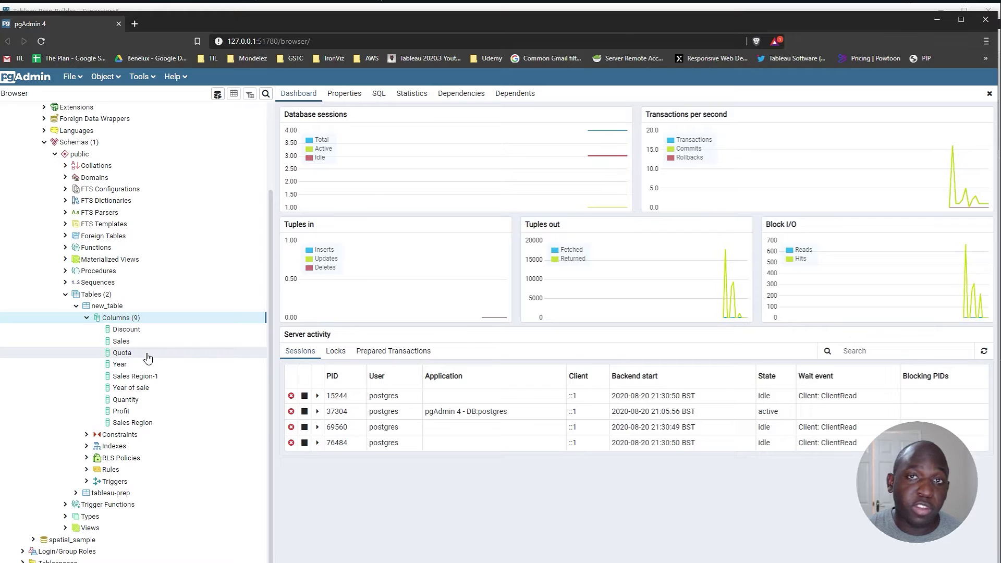
Step: Back in Tableau Prep, set the write option to Append to table and rerun the flow
click(433, 5)
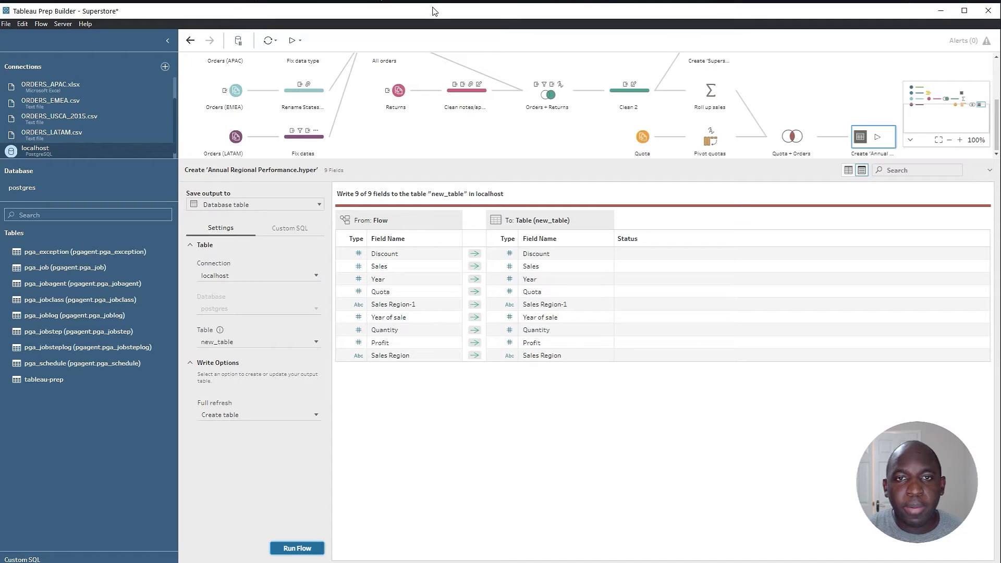
click(241, 420)
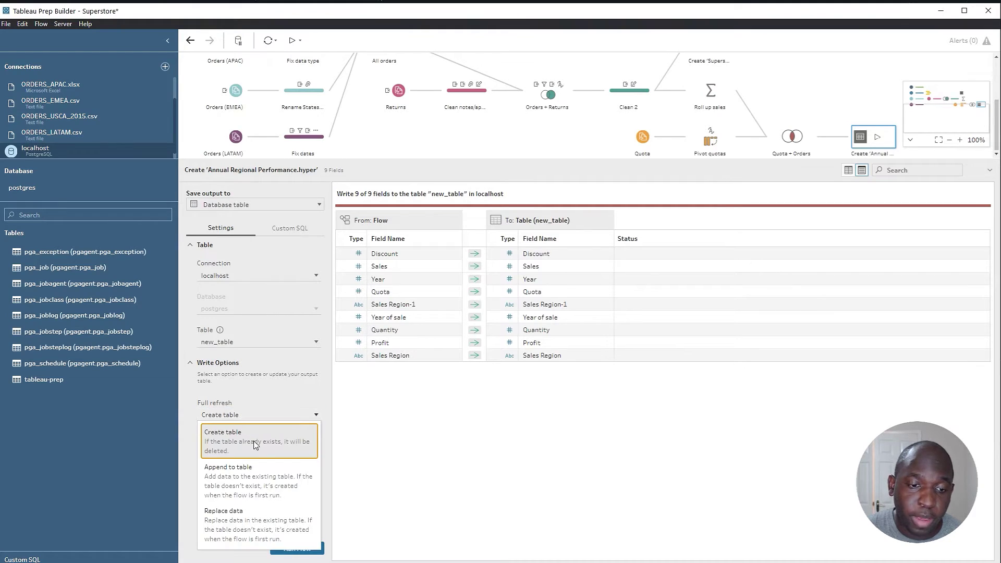
click(270, 489)
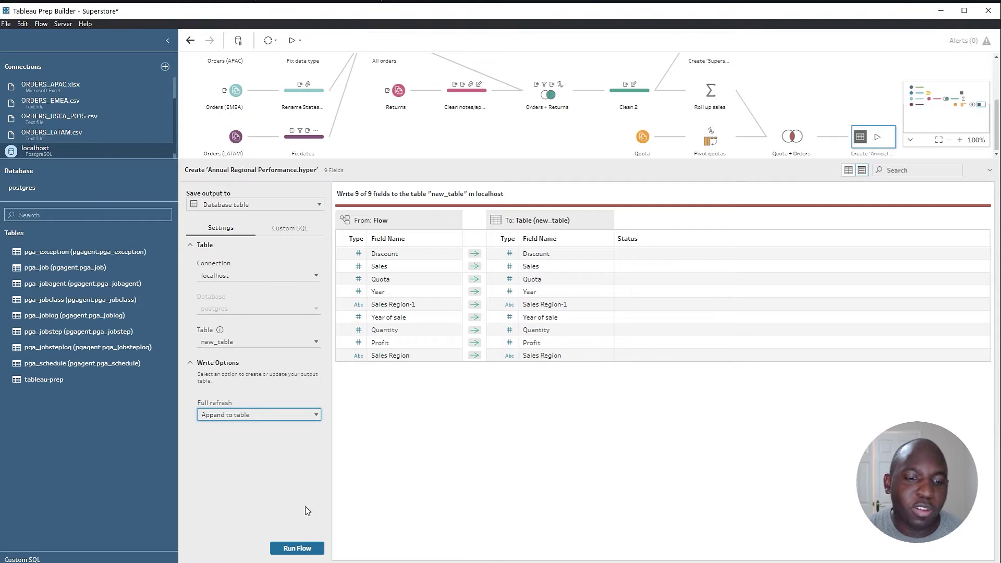
click(299, 549)
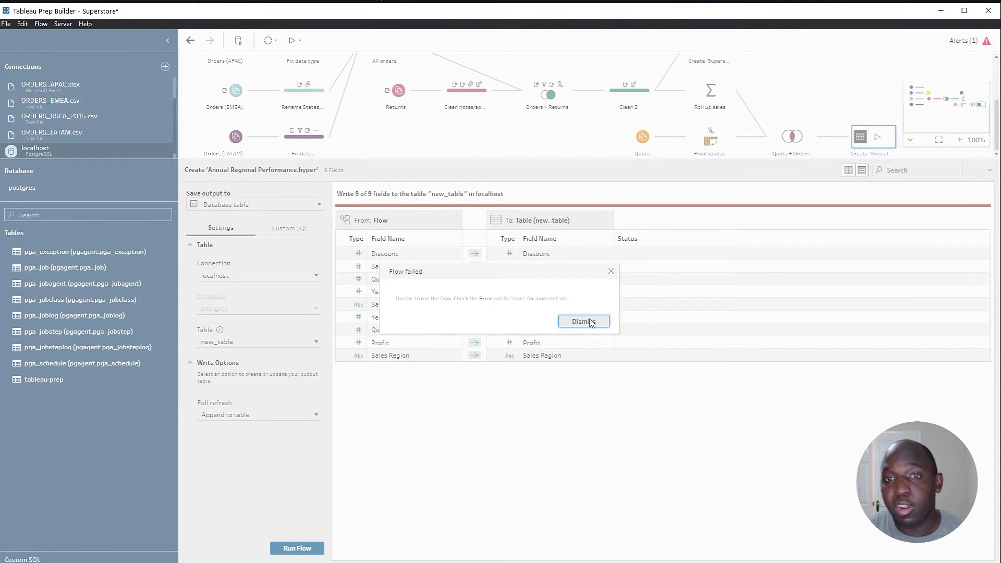
Step: Set the output to a new table 'second_table' in Append to table mode and run the flow, which fails
click(589, 322)
click(250, 342)
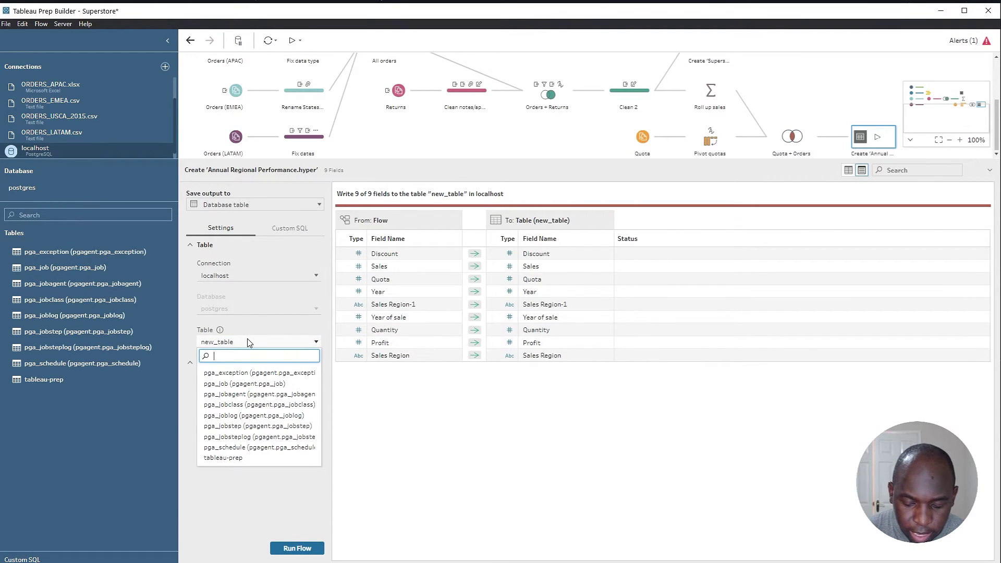
text(second_)
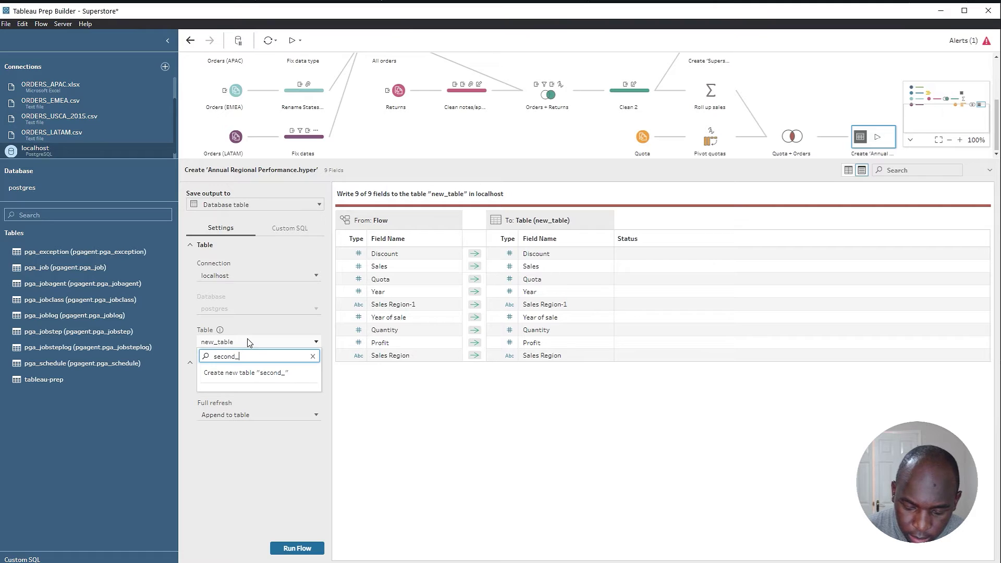
text(table)
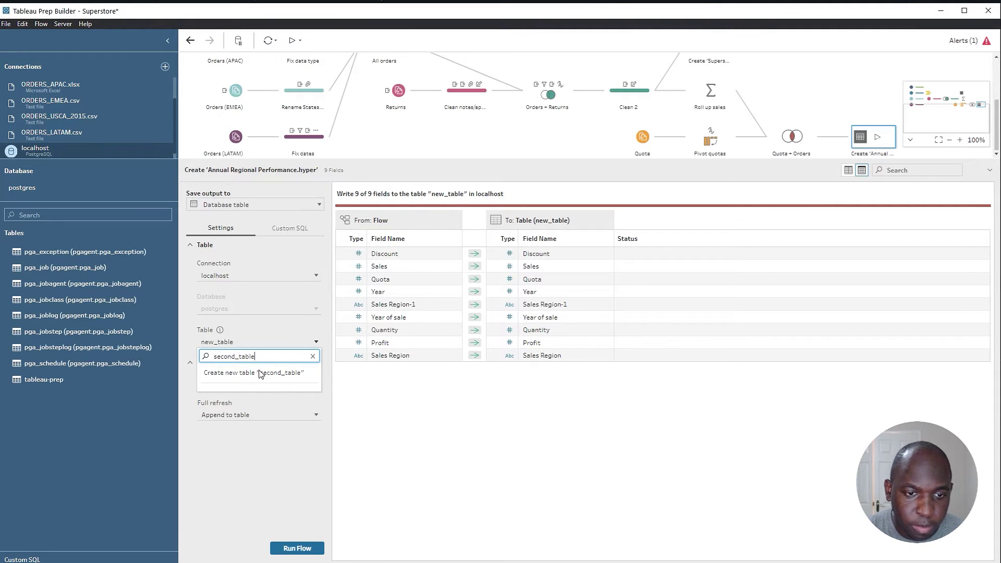
click(264, 373)
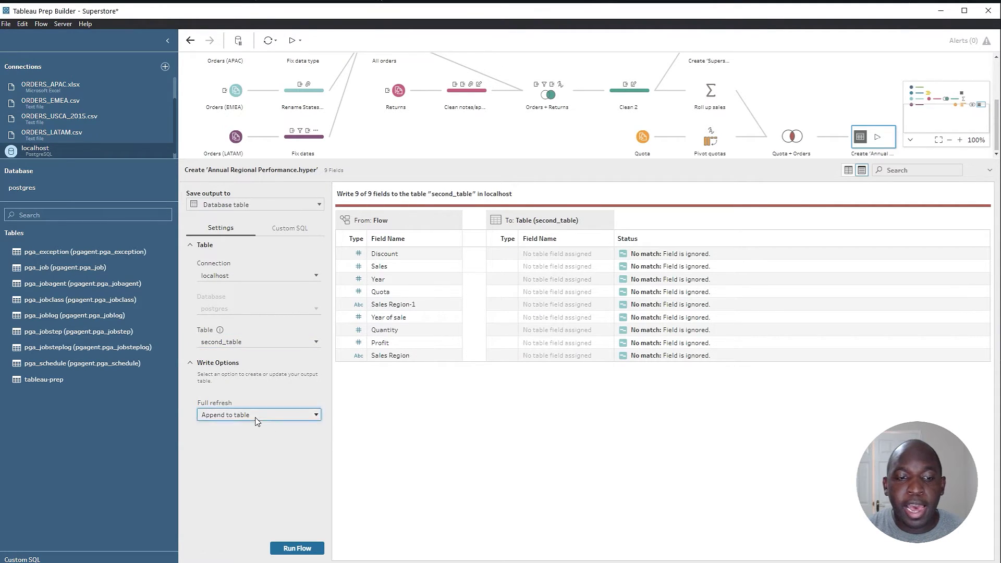
click(266, 413)
click(236, 472)
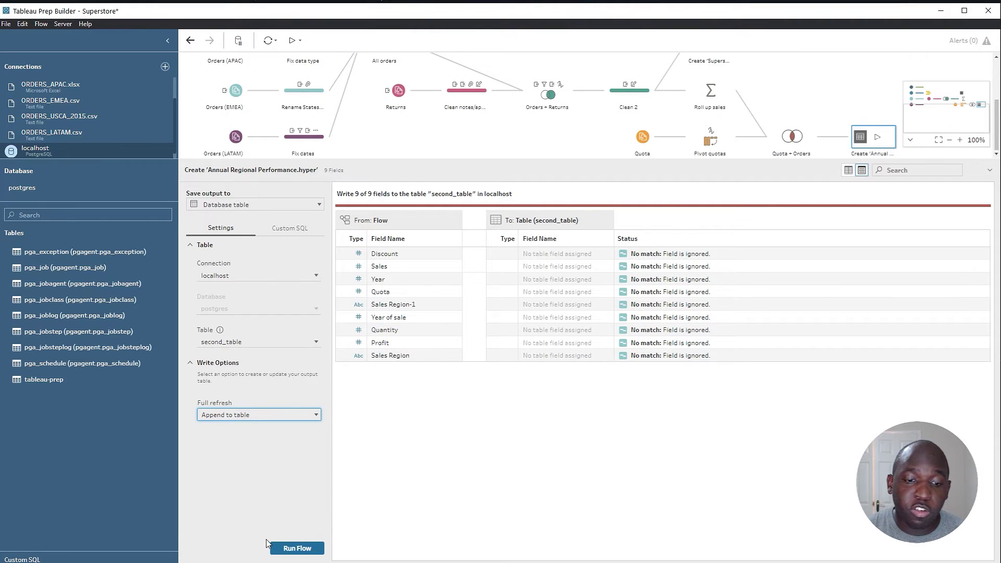
click(300, 548)
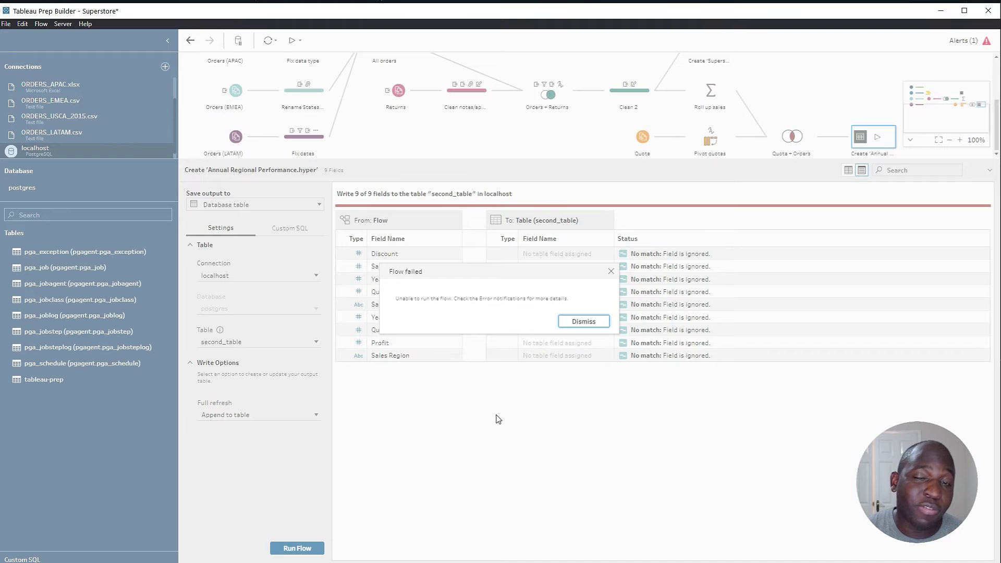
Step: Switch the write mode to Create table, confirm, and run the flow to create second_table
click(579, 322)
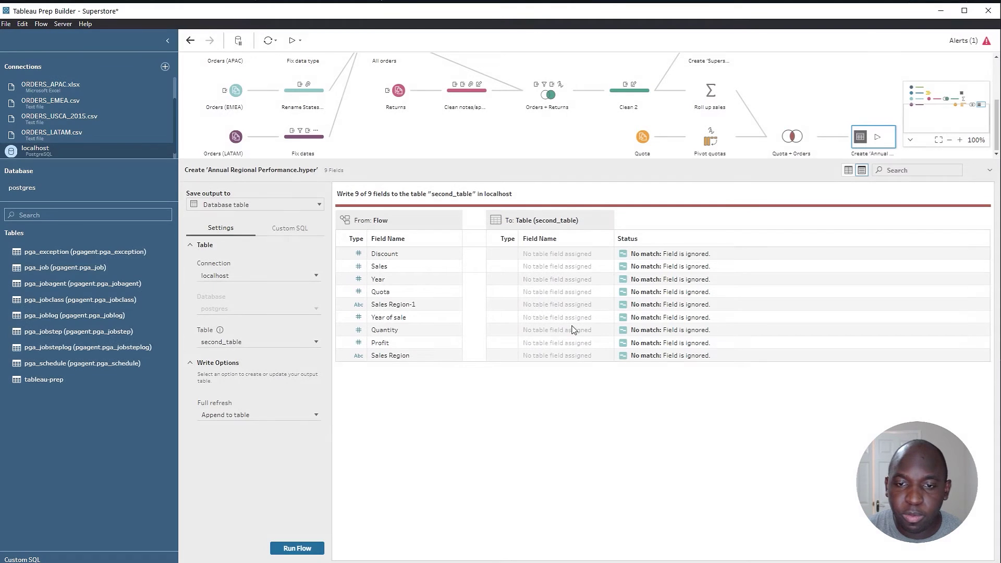
click(263, 415)
click(248, 444)
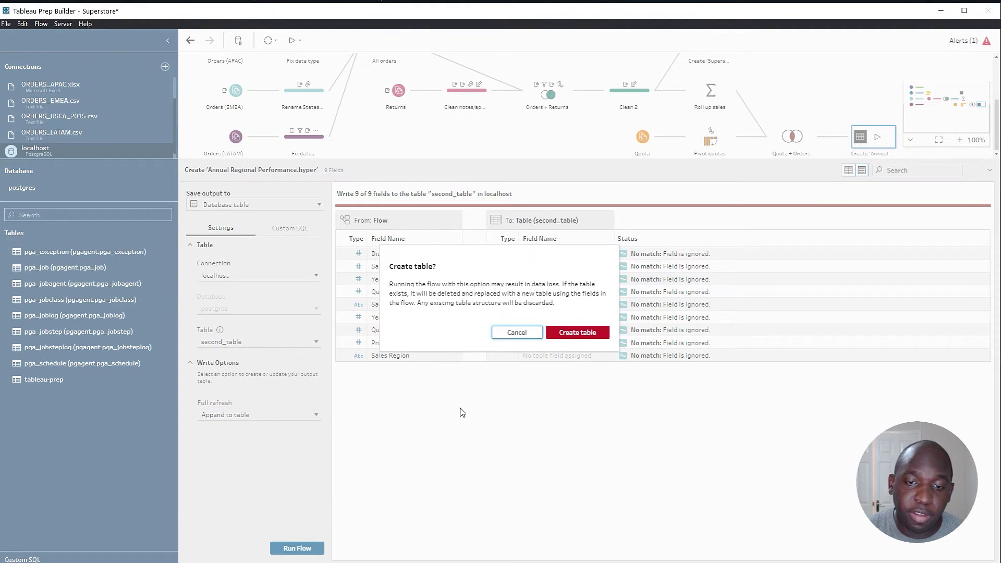
click(578, 333)
click(295, 547)
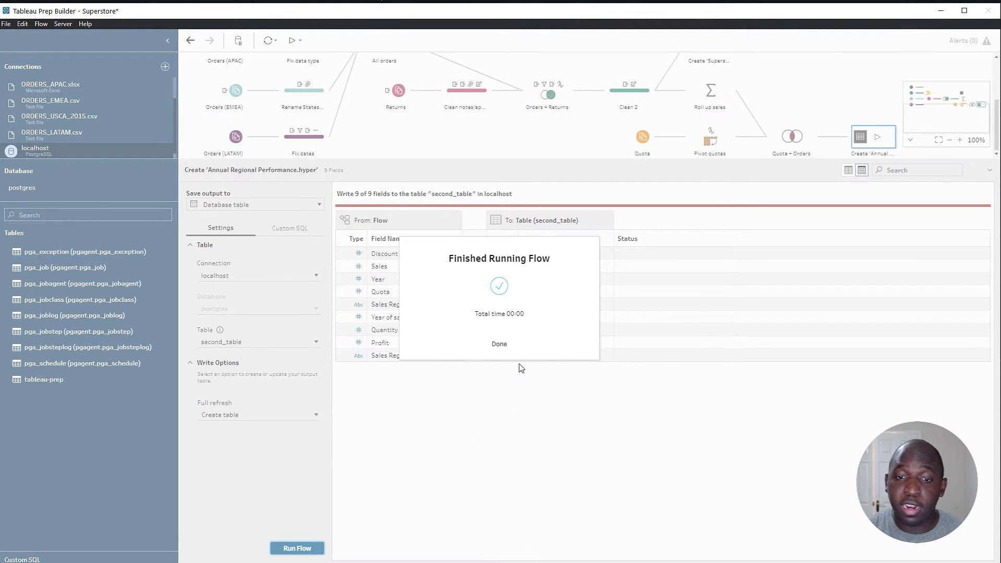
Step: Switch back to Append to table and rerun the flow into second_table
click(499, 344)
click(272, 416)
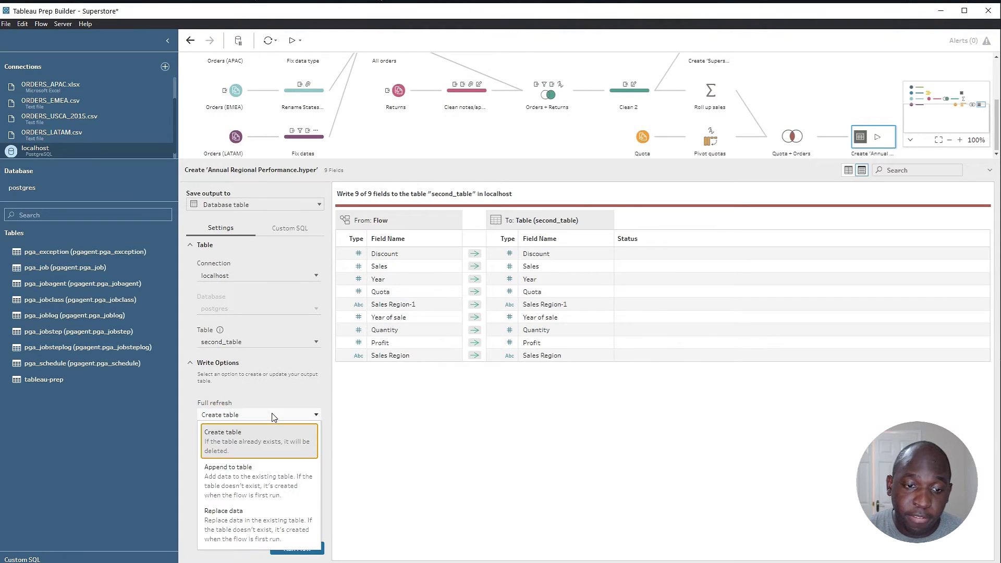
click(257, 485)
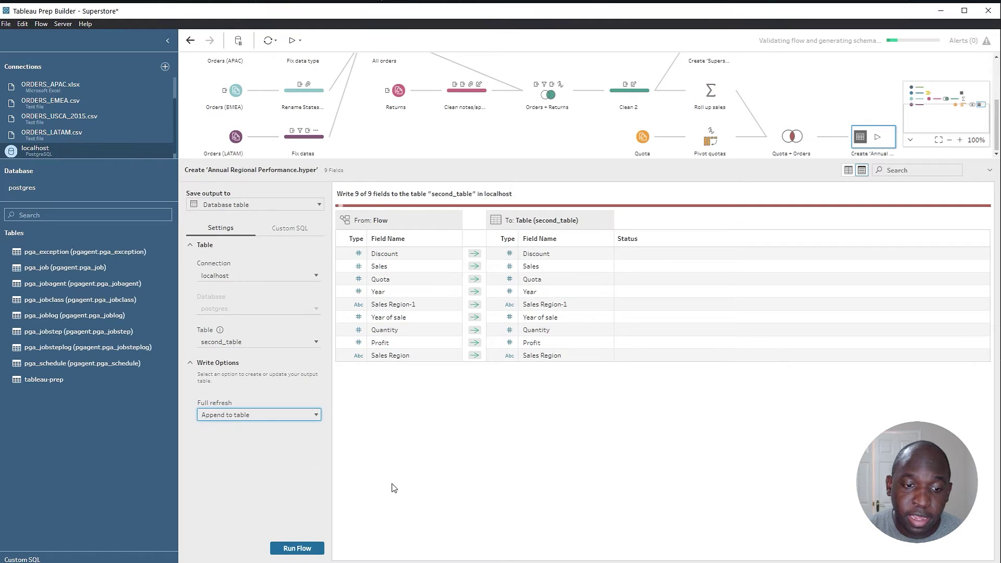
click(297, 548)
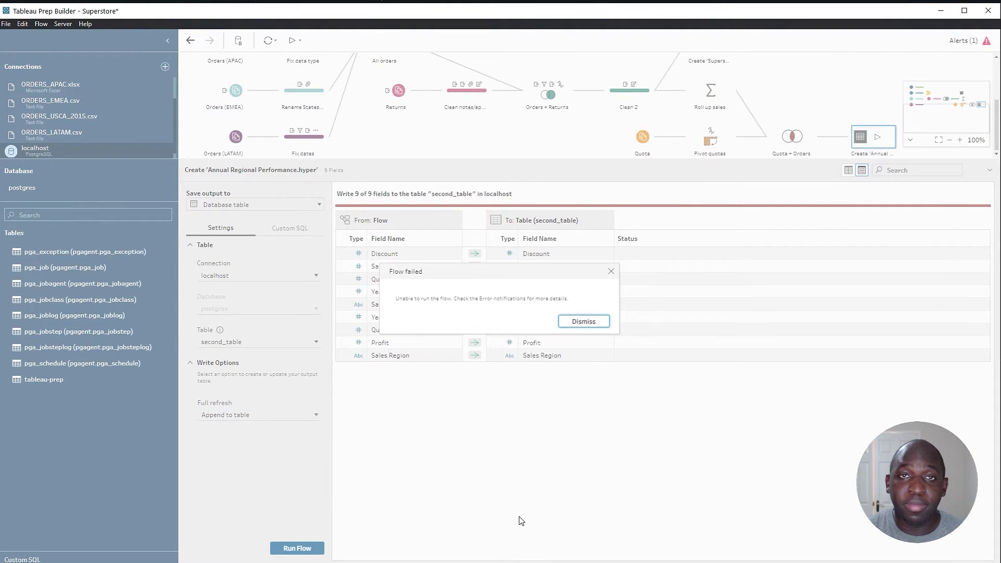